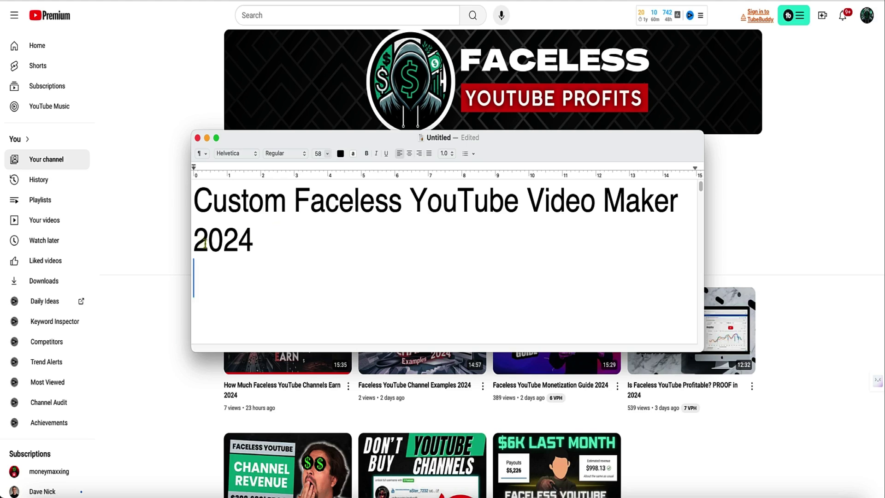
key(super+a)
click(272, 253)
click(753, 212)
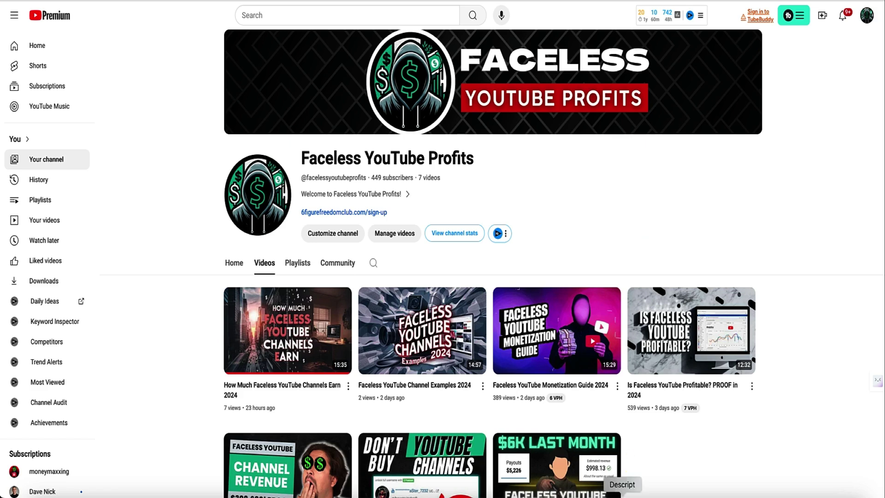
Switch to Descript, leave the open project for the home view, and start a new quick recording.
click(622, 494)
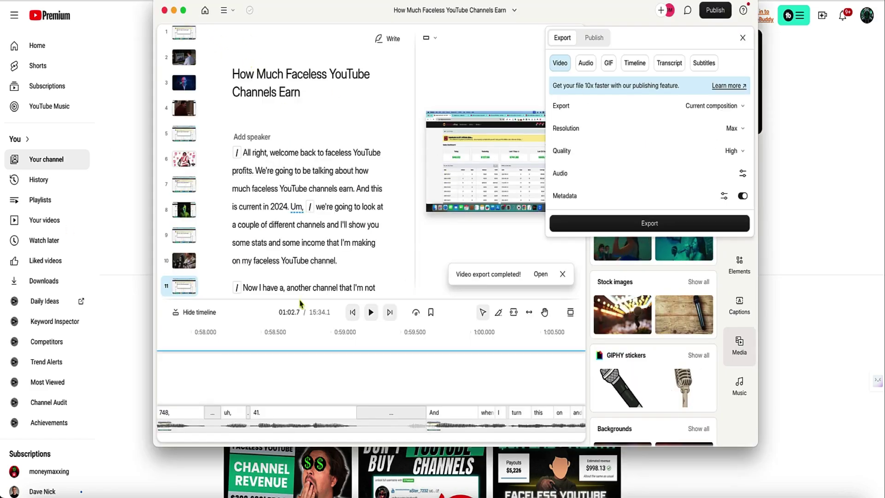
click(214, 19)
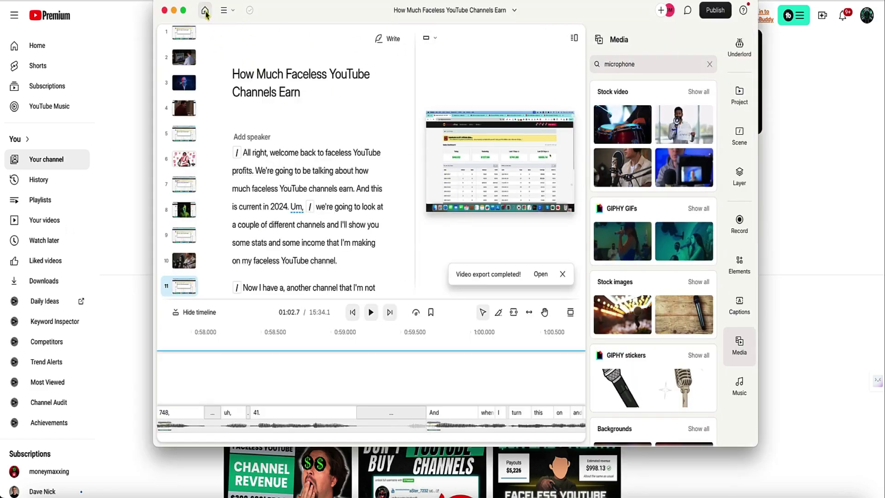
click(205, 10)
click(719, 43)
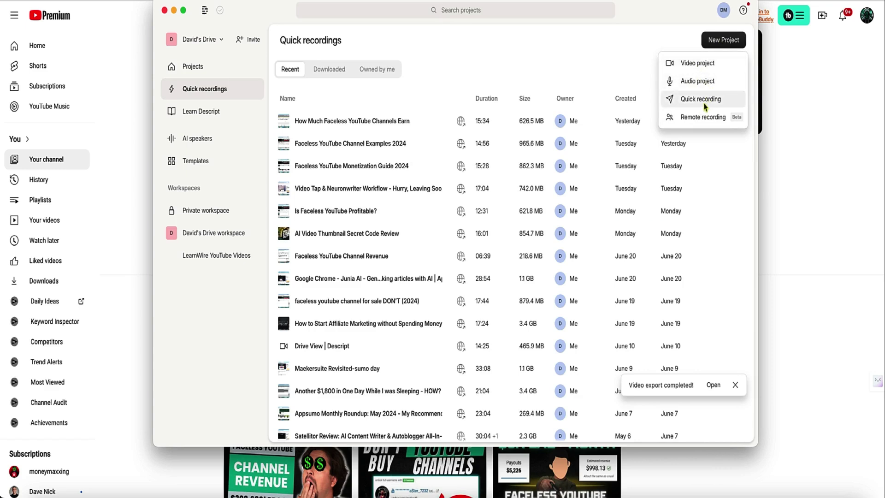
click(710, 102)
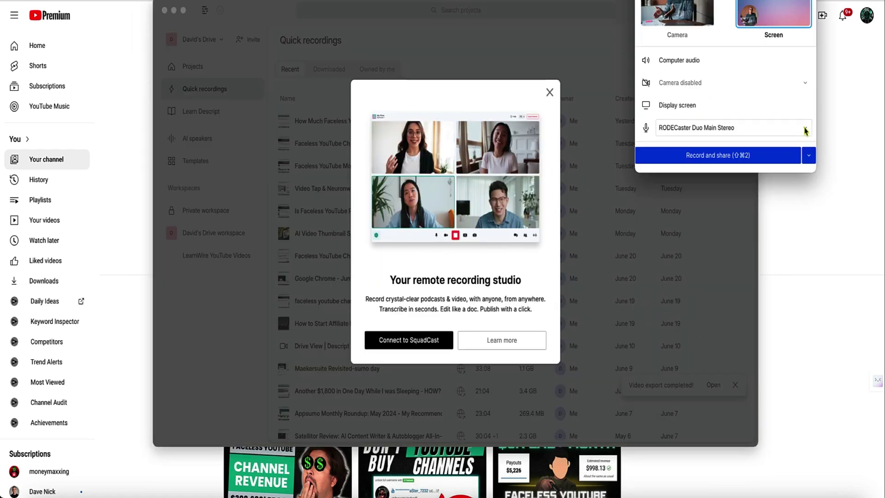
Set the quick recording's microphone to None and record the screen with Record and share.
click(804, 128)
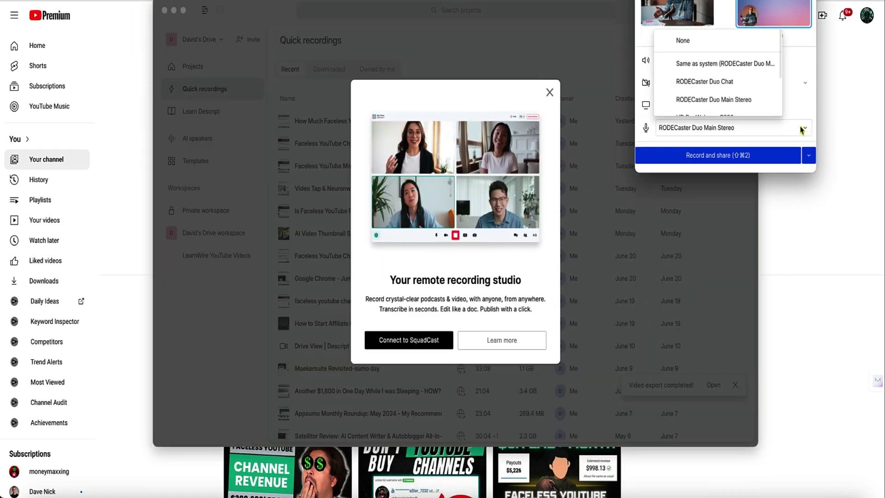
scroll(698, 76, up, 1)
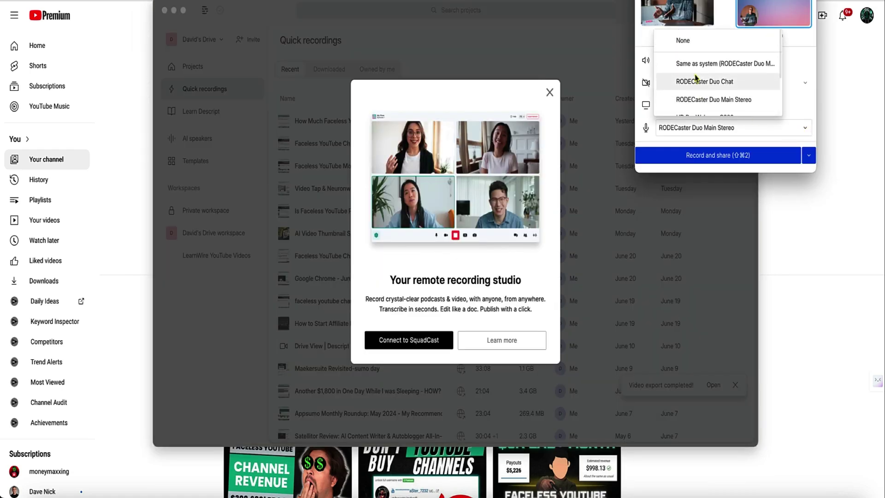
click(687, 43)
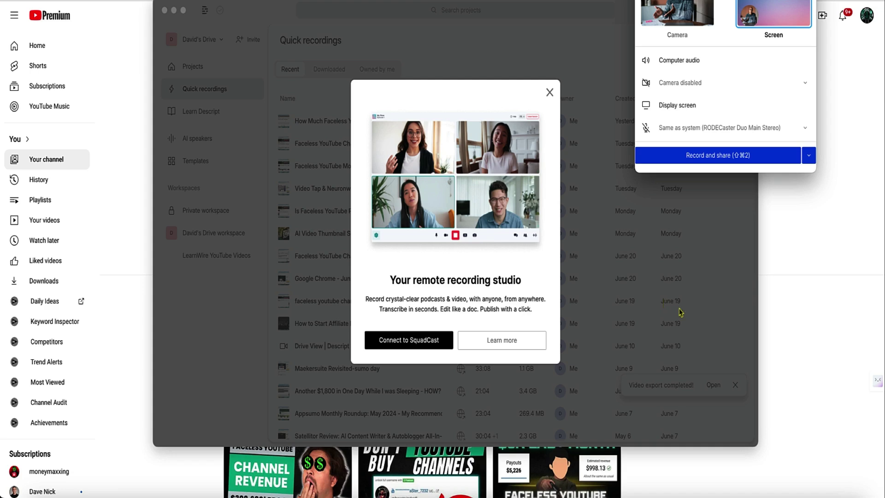
click(740, 156)
key(space)
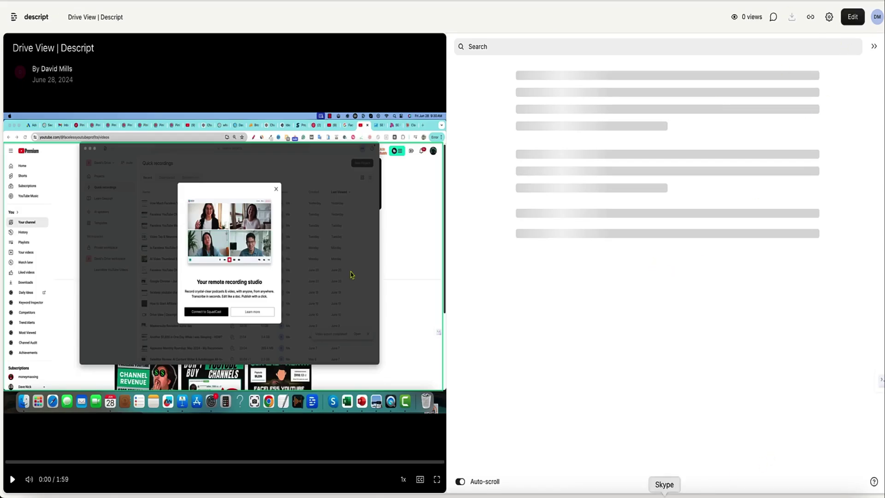
Return to Descript, dismiss the remote recording studio pop-up, and open the newest "Drive View | Descript" recording.
click(622, 495)
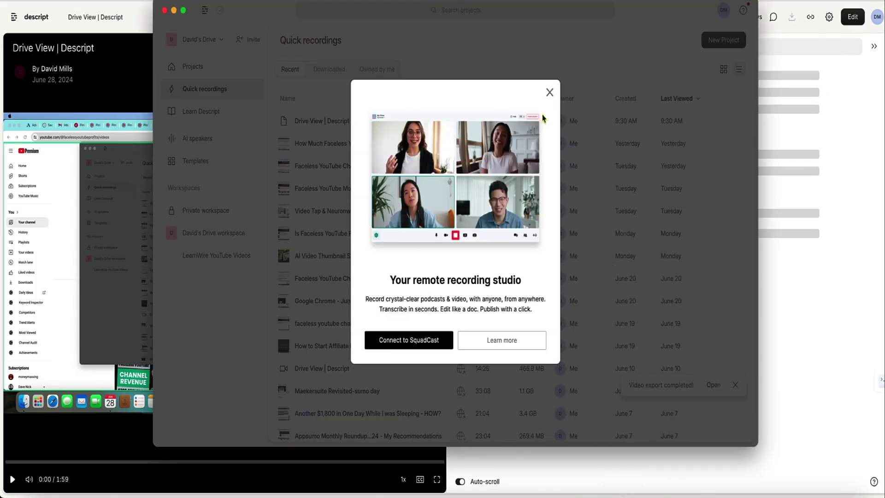
click(550, 92)
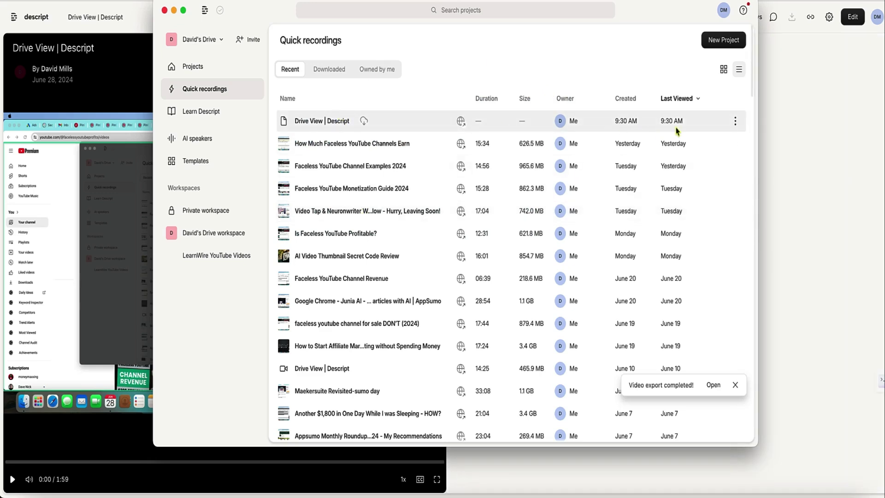
click(345, 126)
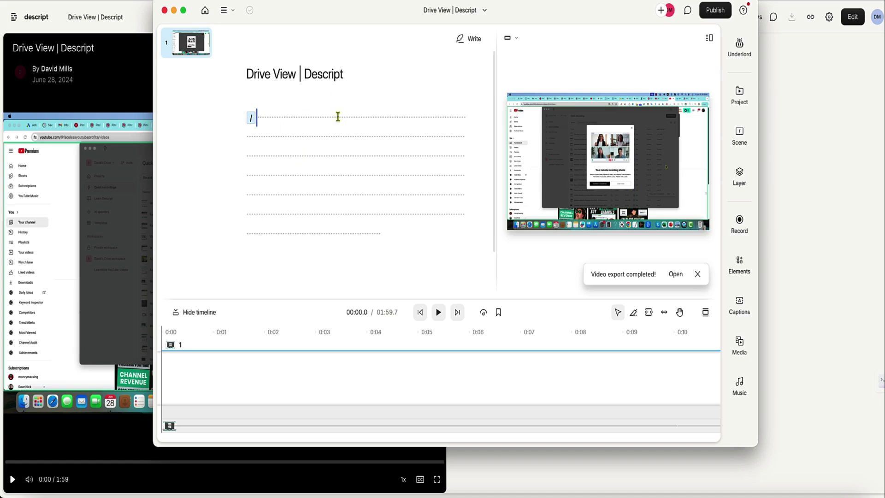
scroll(350, 179, down, 2)
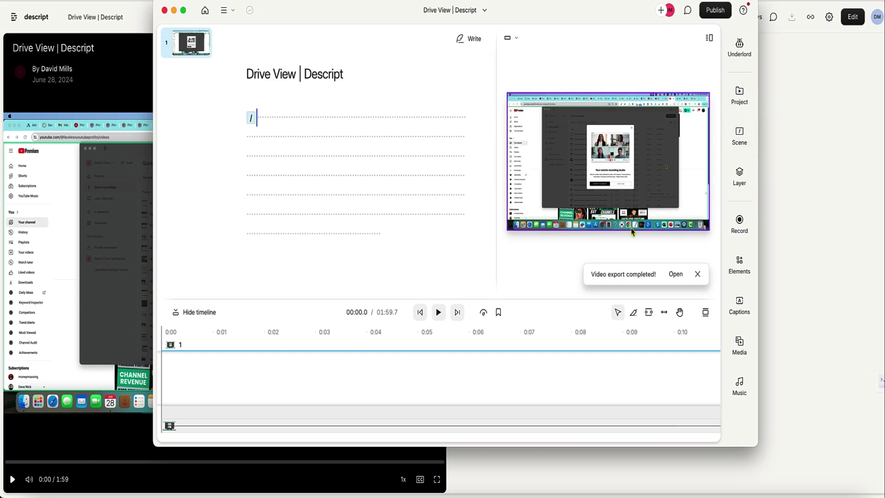
Switch to the browser and bring up the title of TechRadar's SE Ranking review.
click(833, 128)
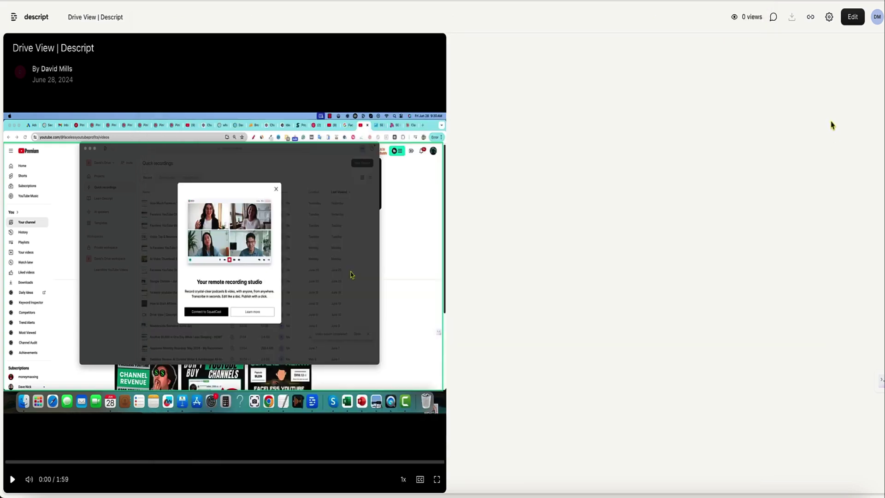
click(778, 1)
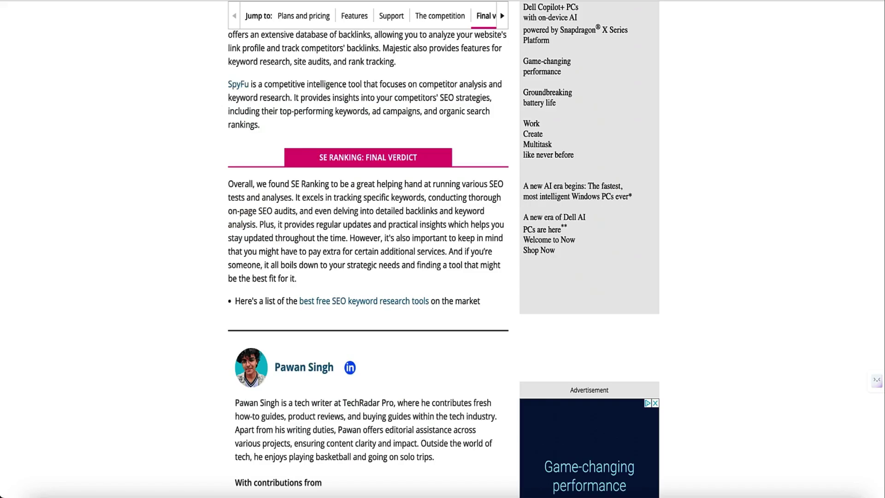
scroll(178, 202, up, 10)
scroll(177, 201, up, 10)
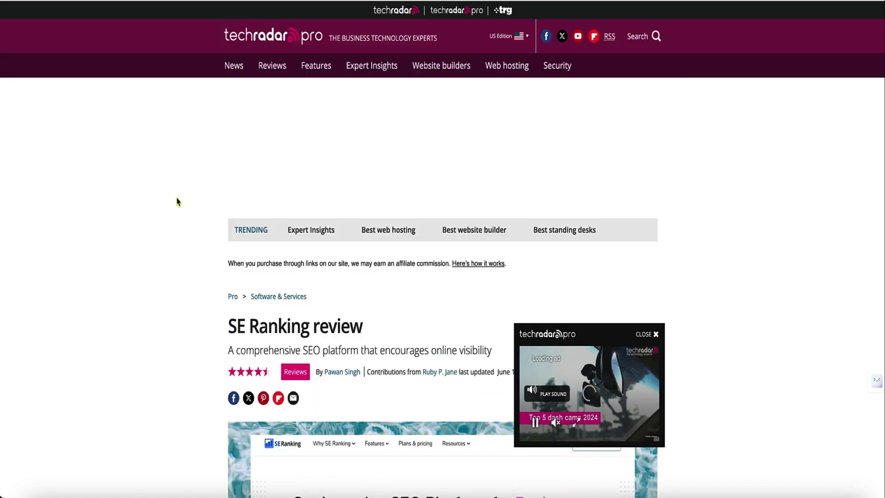
scroll(284, 313, down, 4)
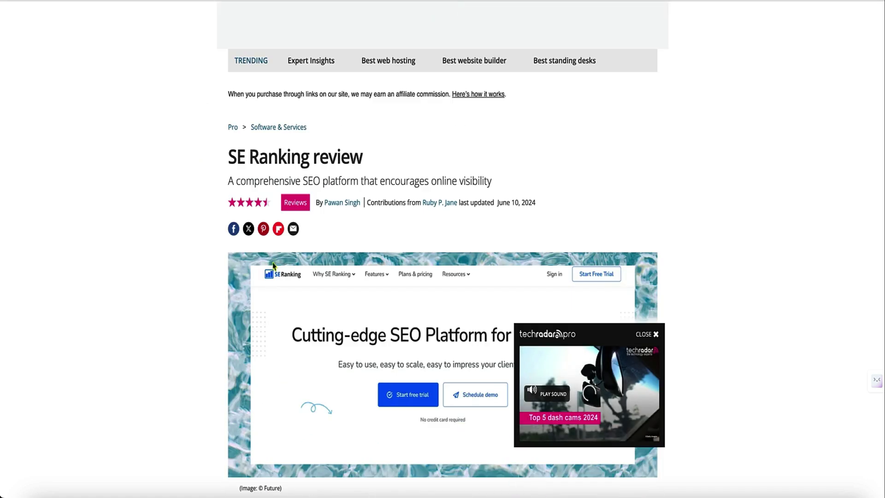
Start selecting the review from its title and dismiss the newsletter sign-up pop-up.
drag(226, 157, 348, 174)
scroll(349, 174, down, 10)
key(ctrl+a)
click(399, 359)
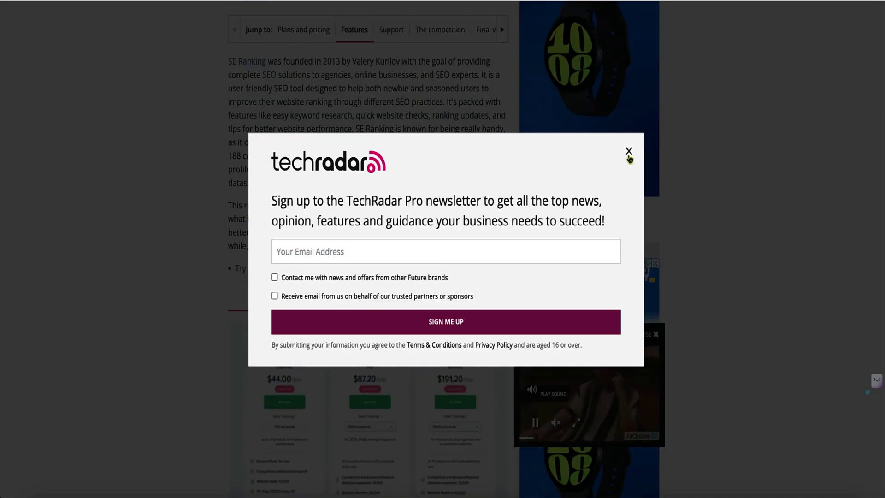
click(628, 152)
Select the SE Ranking review's full text through the final verdict and copy it.
scroll(460, 349, down, 12)
scroll(459, 349, down, 20)
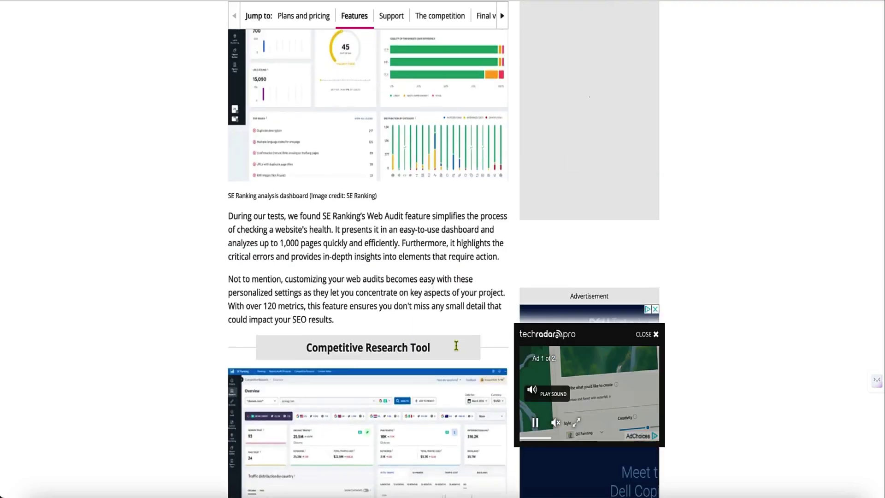
scroll(453, 350, up, 10)
scroll(454, 349, up, 7)
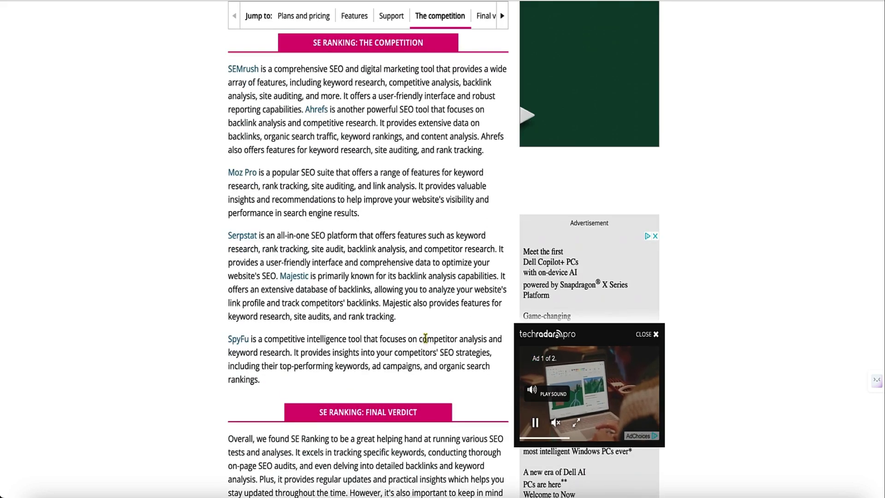
scroll(433, 341, down, 8)
scroll(431, 348, up, 1)
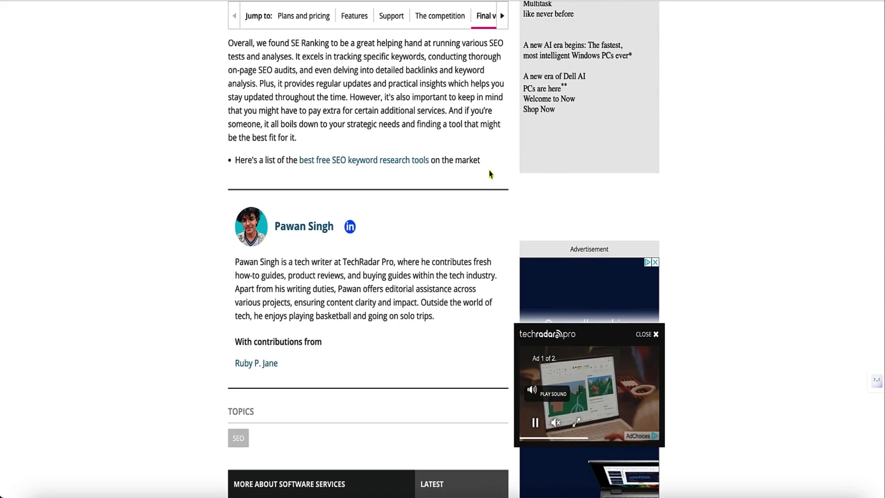
triple_click(484, 120)
key(ctrl+a)
scroll(367, 258, up, 20)
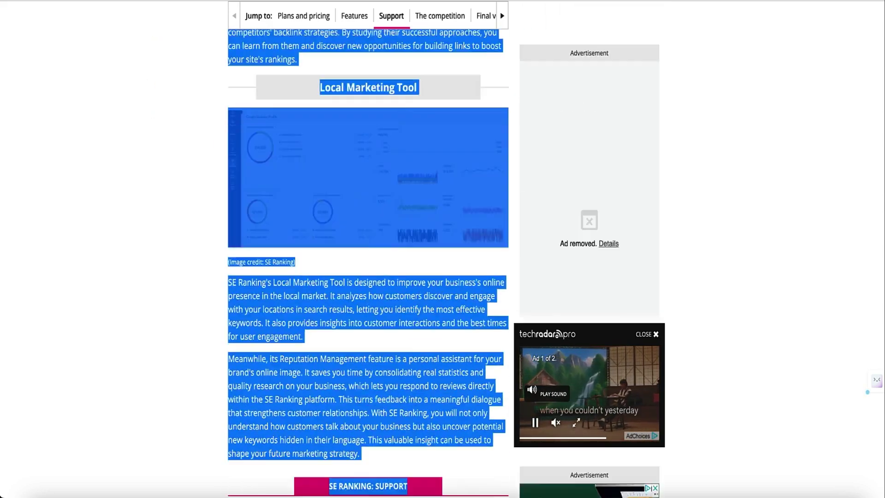
scroll(226, 341, up, 15)
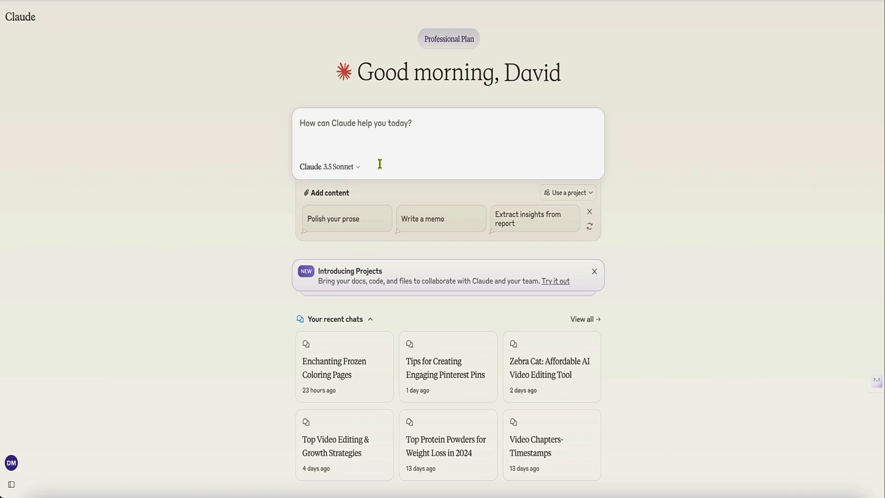
In Claude, paste the copied article and send the prompt "take the pasted, and write a 2 minute review youtube script.".
click(372, 131)
text(ta)
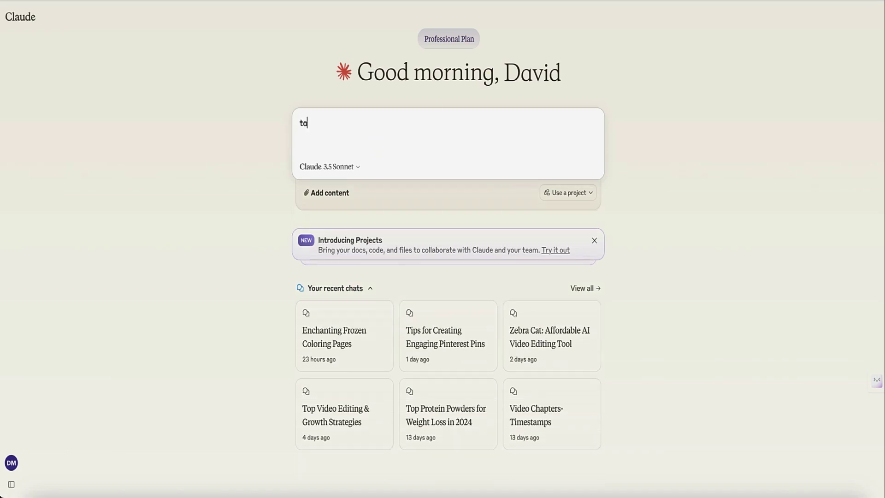
text(ke the pasted, and write a)
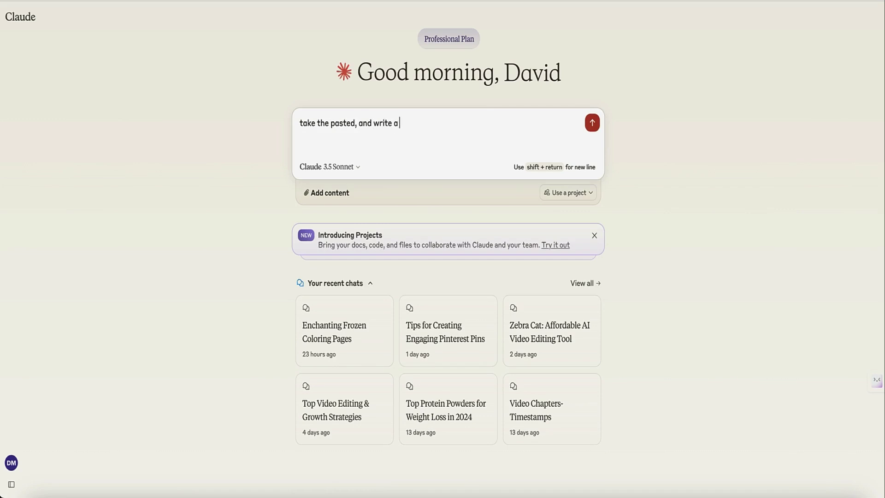
text(nute review youtube script.)
key(ctrl+v)
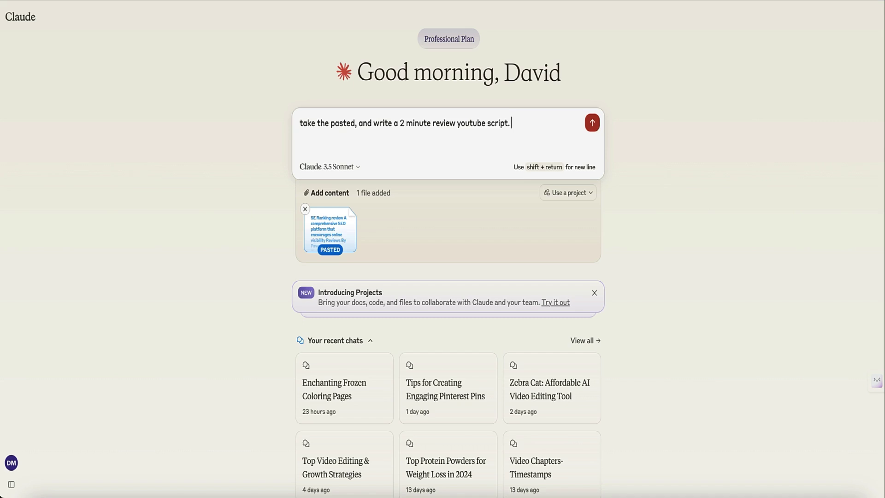
key(Return)
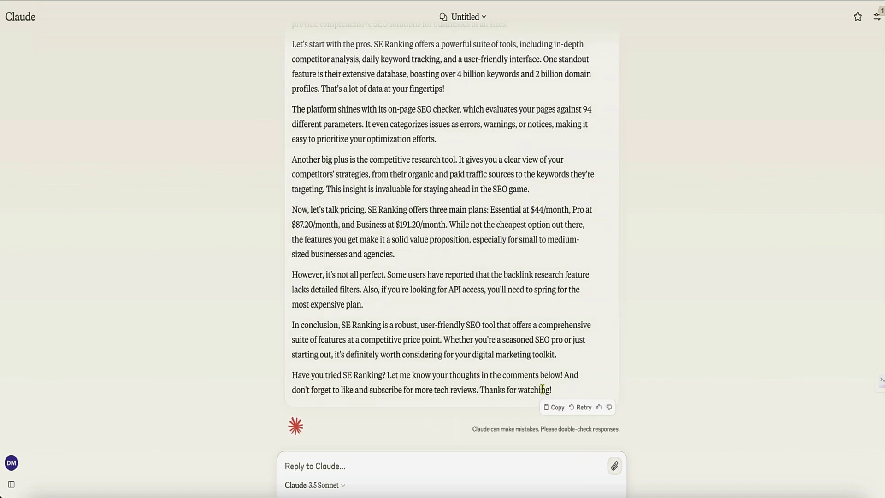
Copy the generated script's spoken text without its title, from "Hey everyone!" to "Thanks for watching!".
scroll(542, 388, up, 5)
drag(292, 201, 436, 372)
key(ctrl+c)
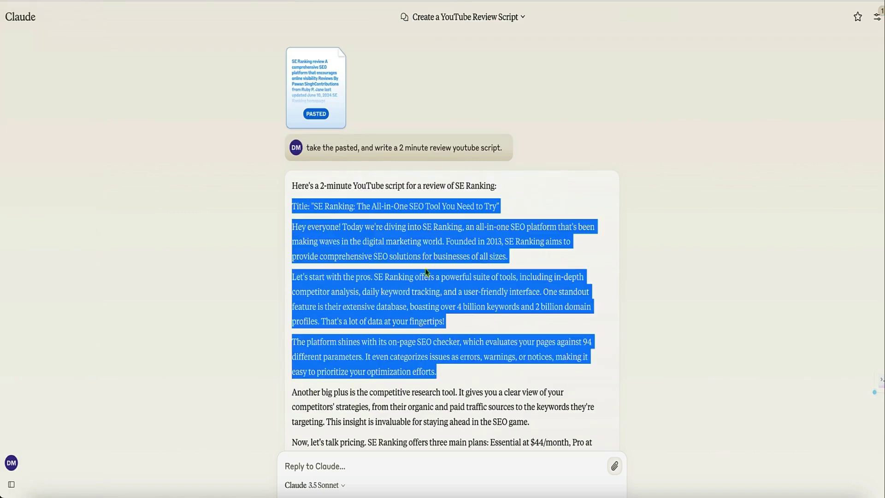
click(425, 272)
drag(292, 227, 561, 391)
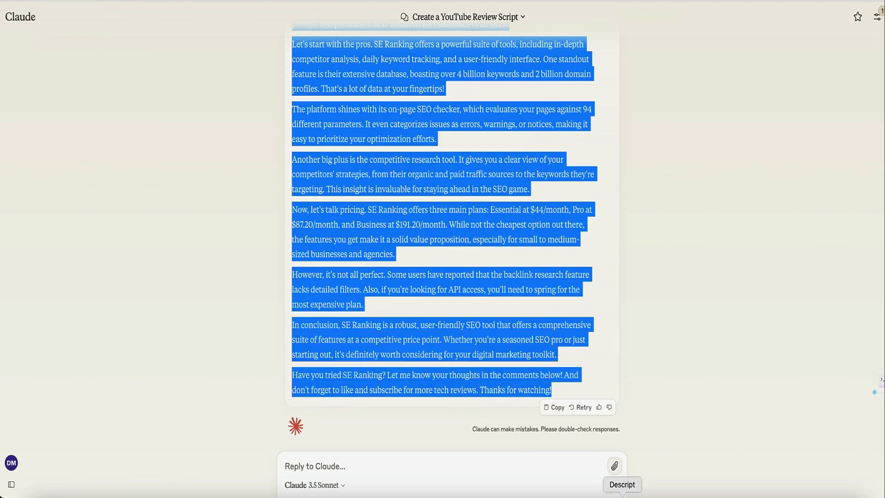
Switch to Descript and rename the open recording's composition to "seranking footage".
click(622, 495)
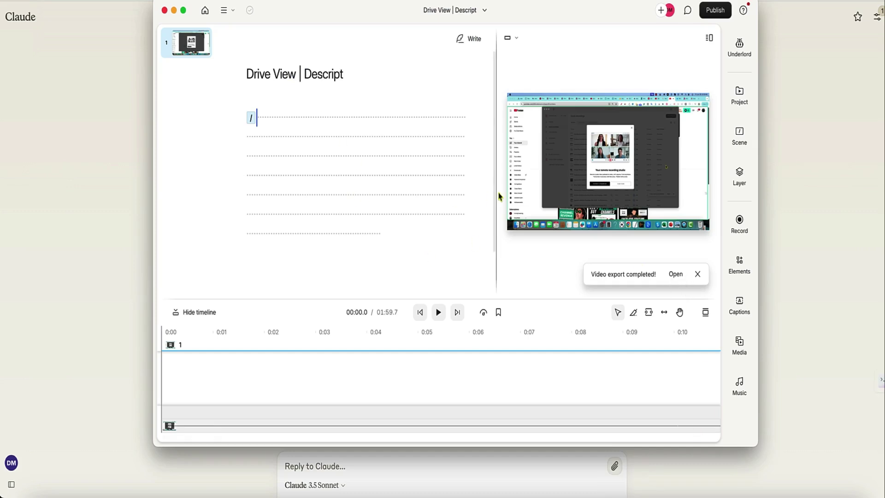
click(379, 123)
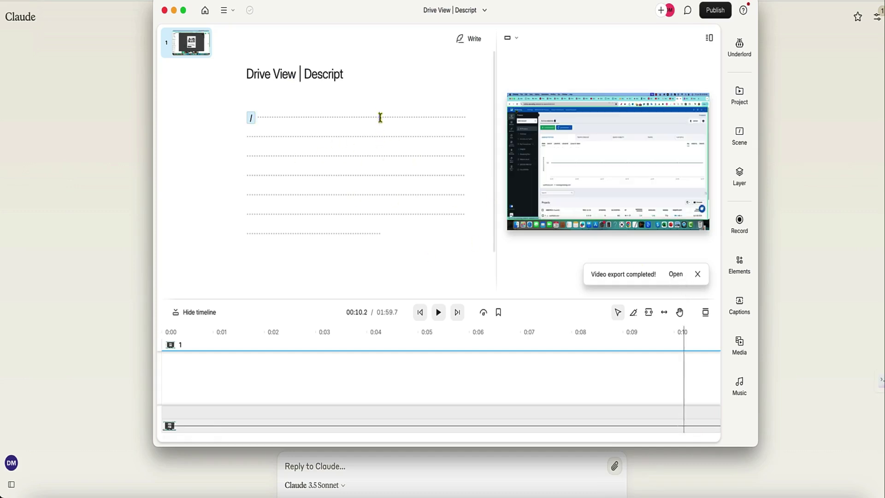
click(301, 116)
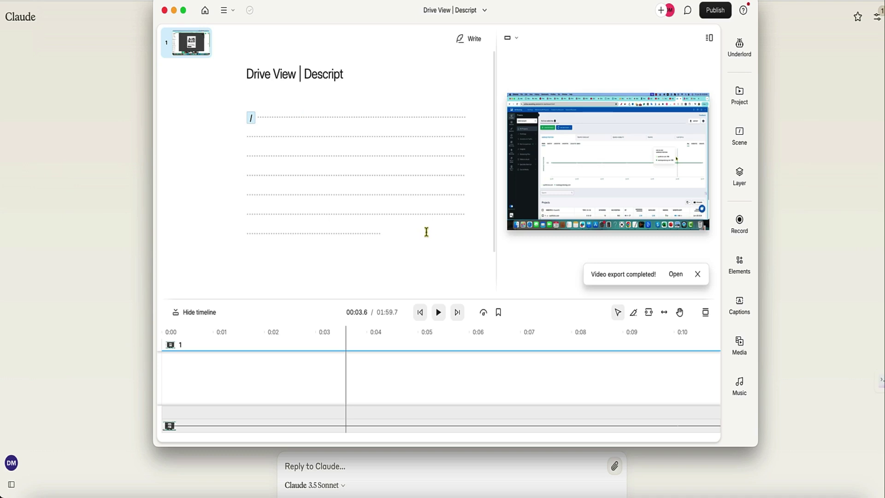
drag(343, 74, 249, 65)
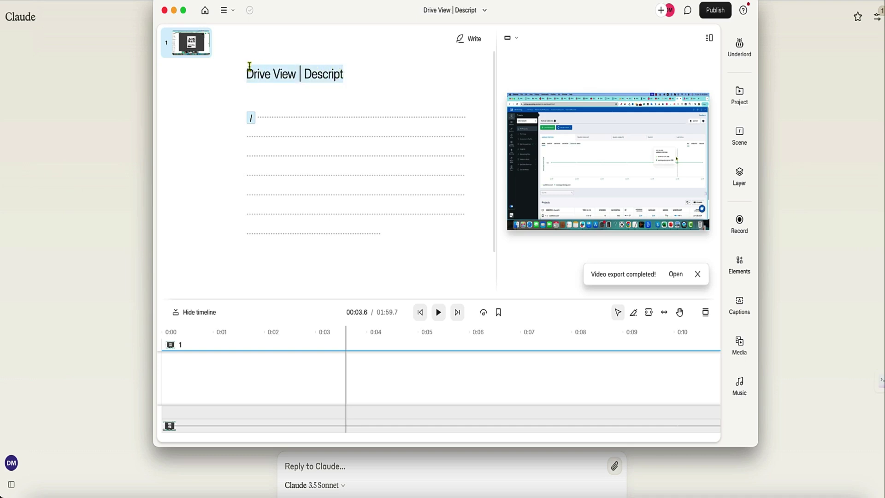
text(Serank)
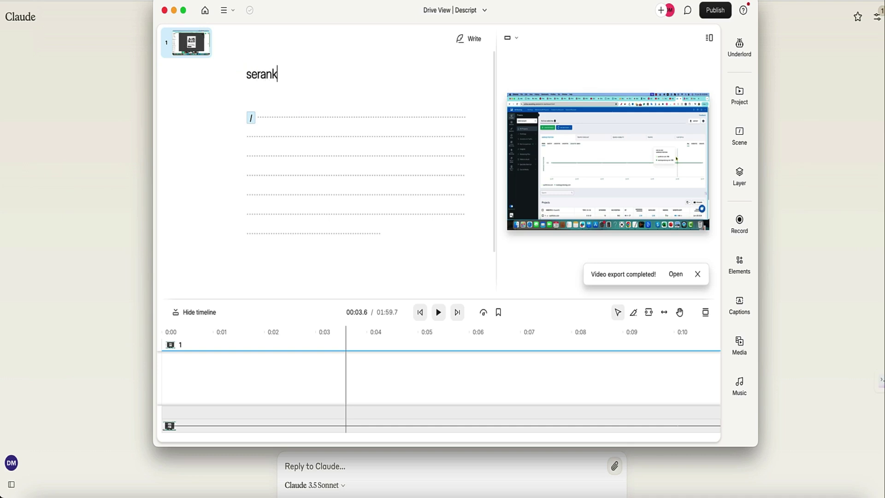
text(ing footage)
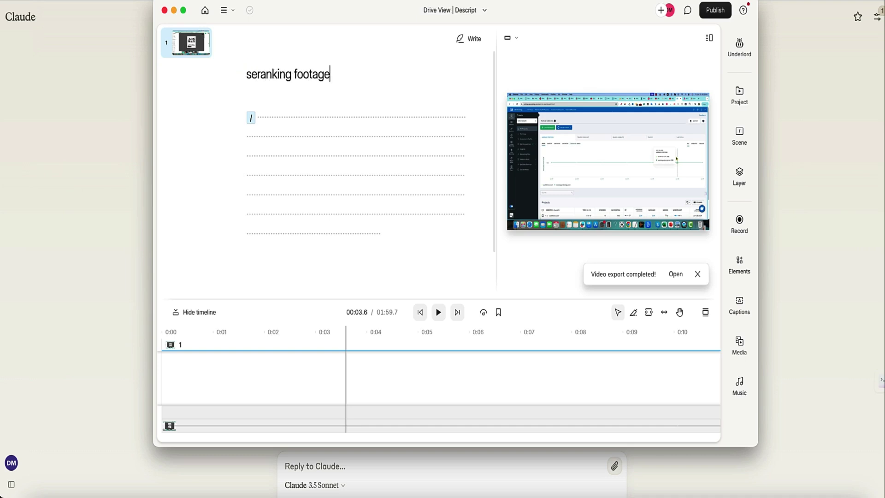
Create a new video project and paste the copied SE Ranking script into it.
click(387, 175)
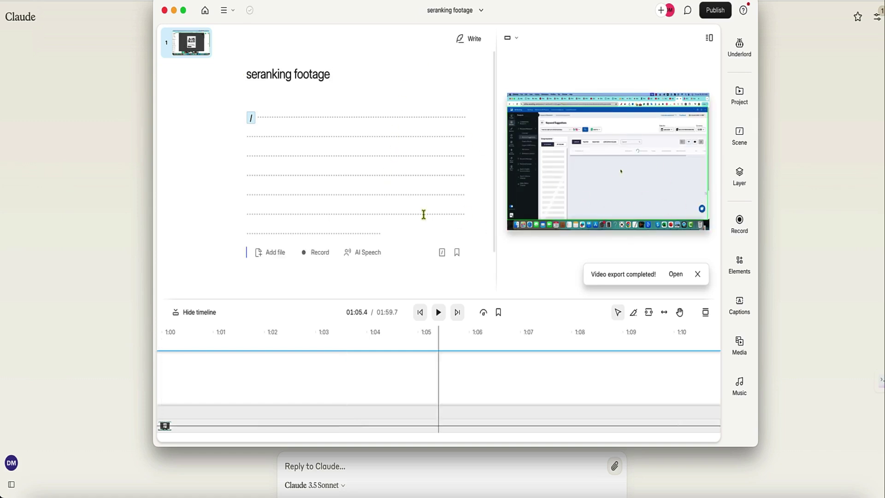
click(204, 10)
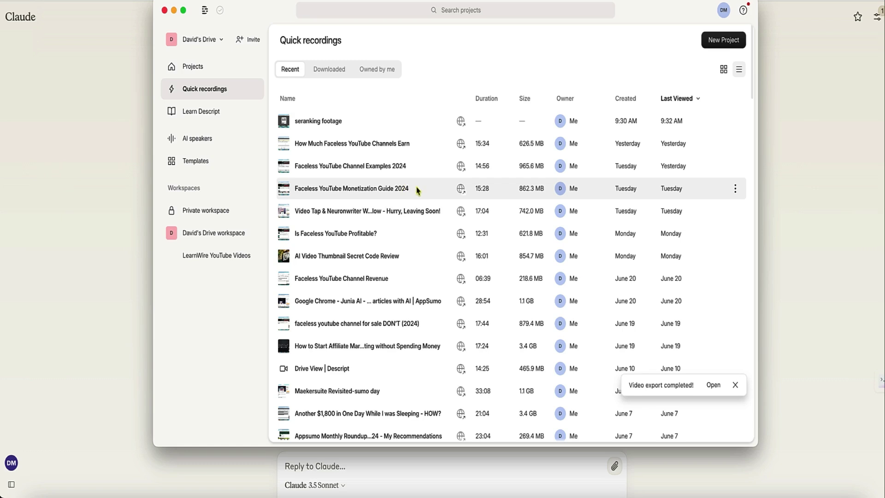
click(726, 42)
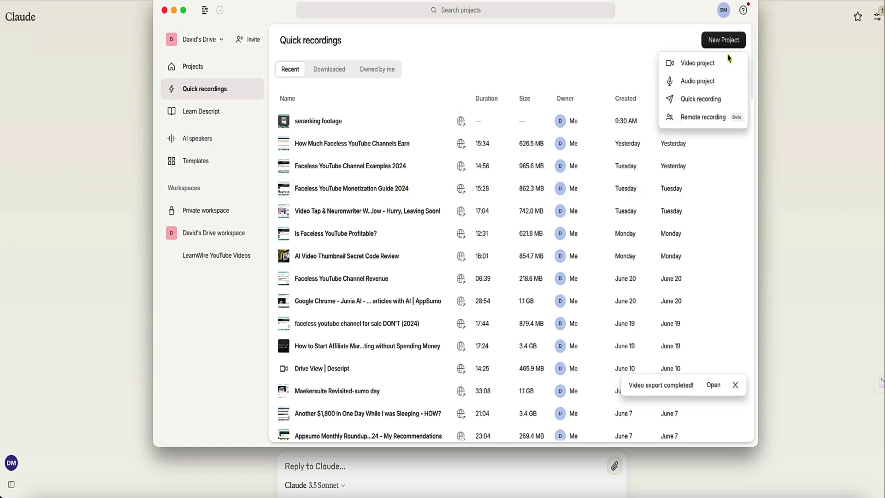
click(705, 68)
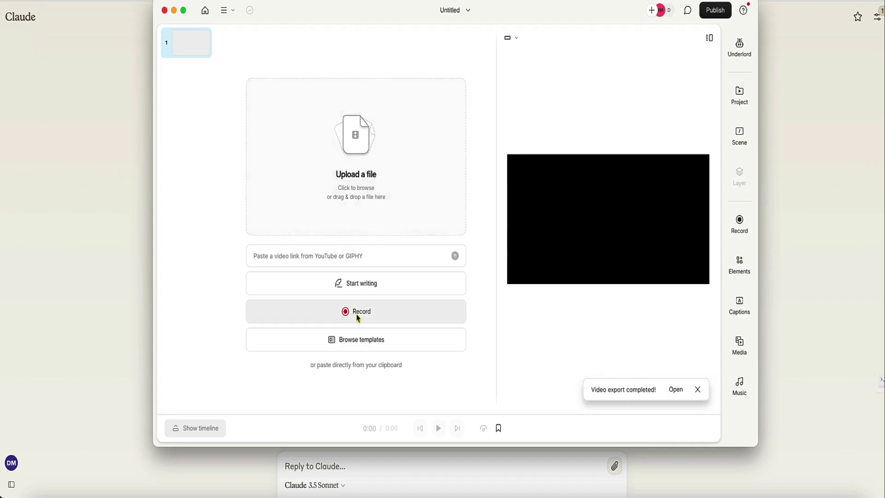
key(ctrl+v)
scroll(390, 223, down, 10)
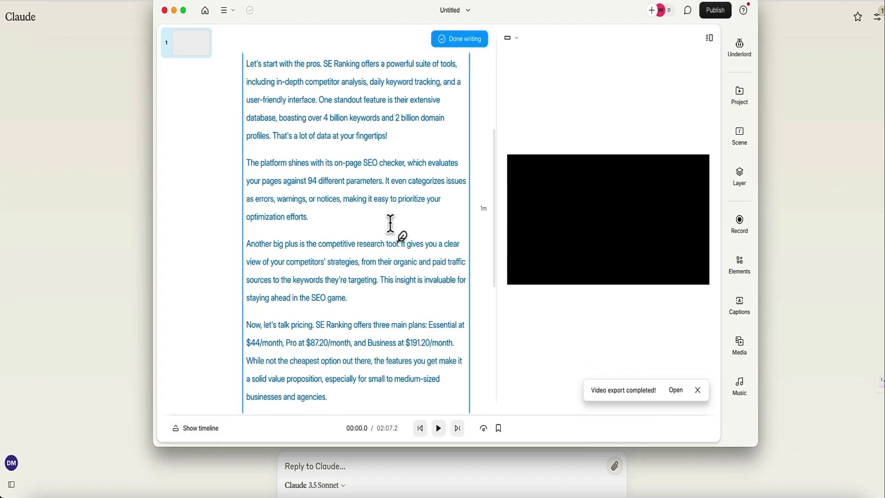
scroll(372, 257, up, 4)
scroll(367, 258, up, 8)
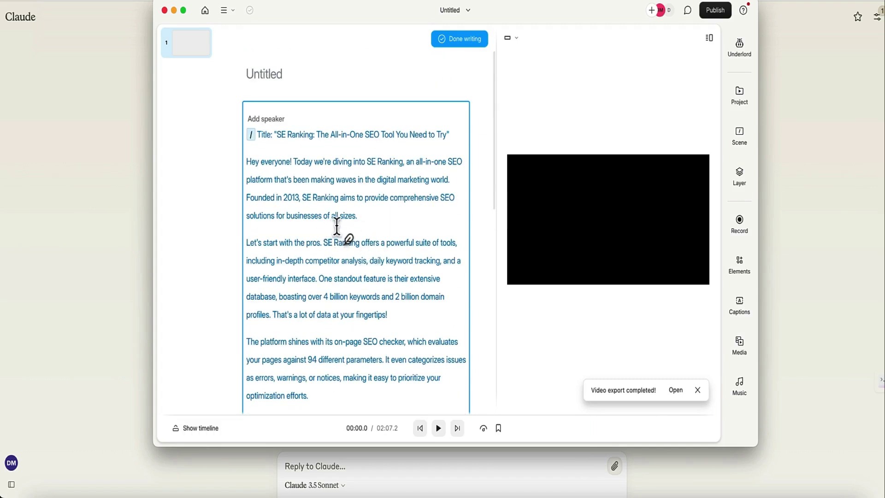
Assign the account owner's AI voice as speaker and remove the "Title:" label and quotation marks from the script's heading line.
click(273, 119)
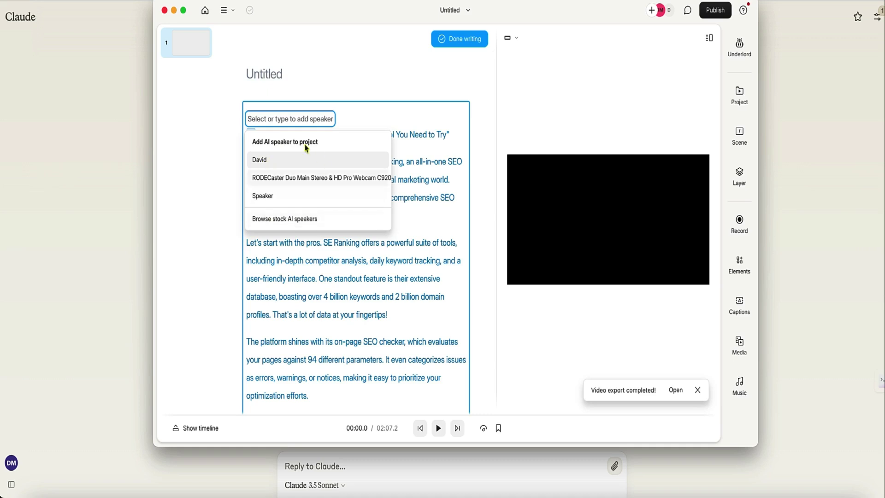
click(265, 162)
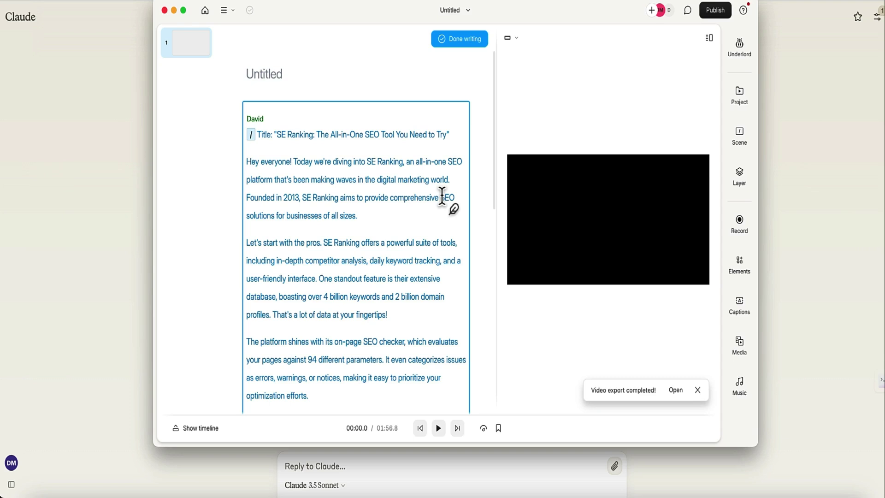
double_click(263, 134)
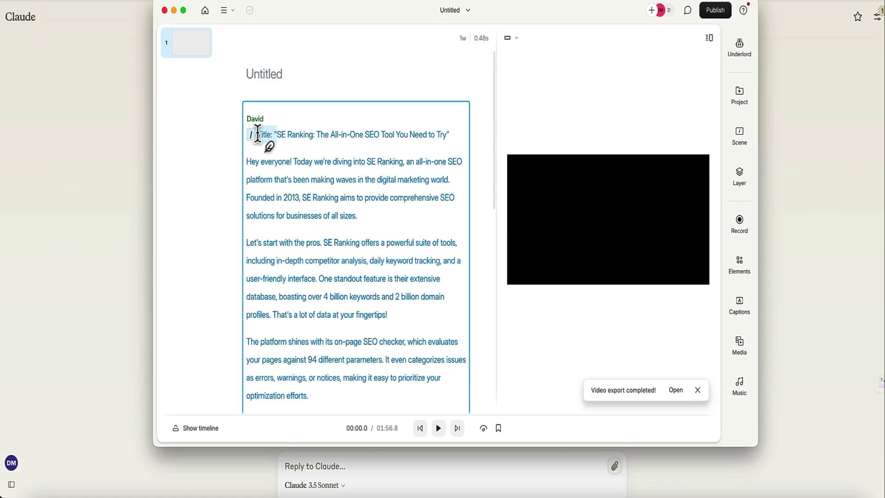
key(BackSpace)
click(432, 134)
key(BackSpace)
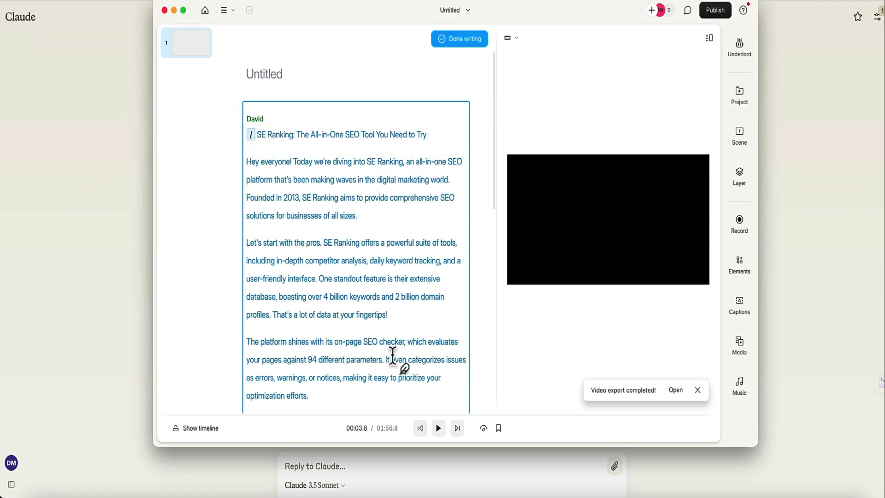
Play the script's opening from the start to check the assigned AI voice, and pause in the second paragraph.
click(419, 429)
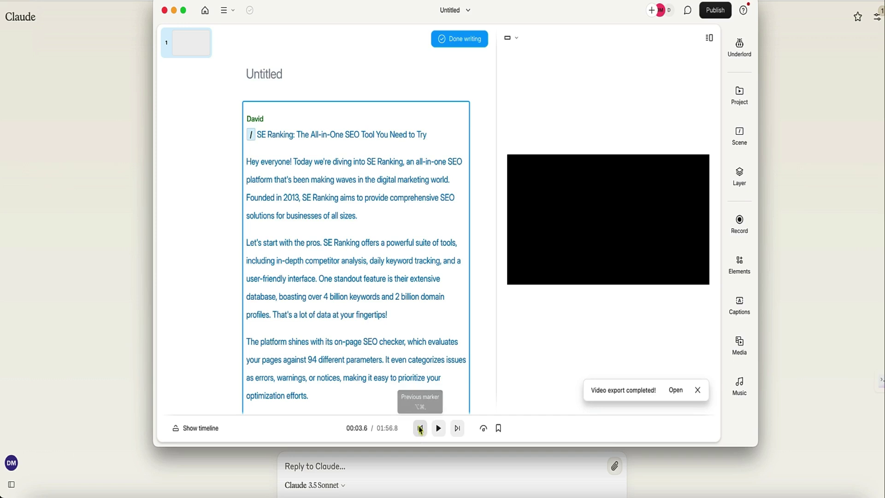
click(438, 428)
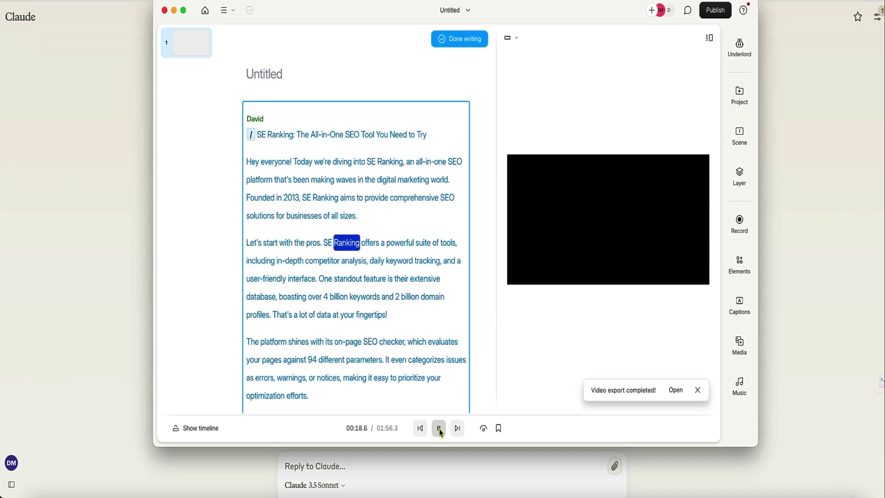
click(439, 429)
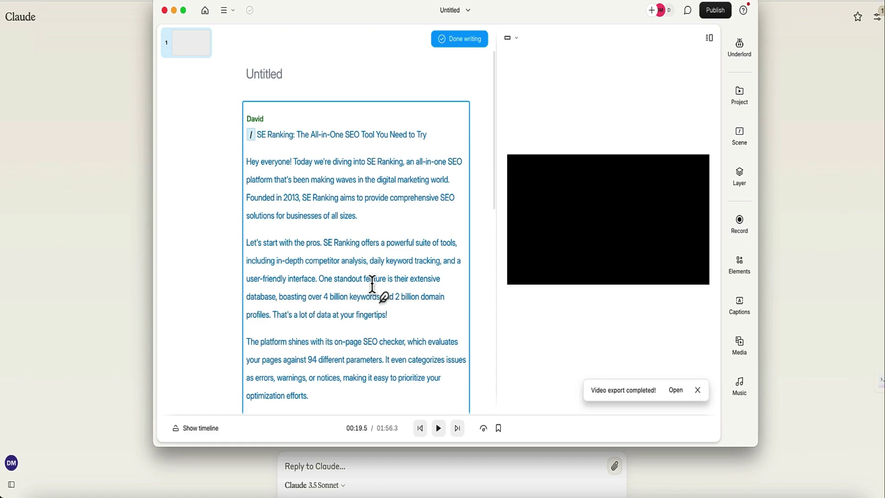
Preview the stock AI speakers Alan, Ethan and Duncan, and assign Duncan as the script's speaker.
click(258, 119)
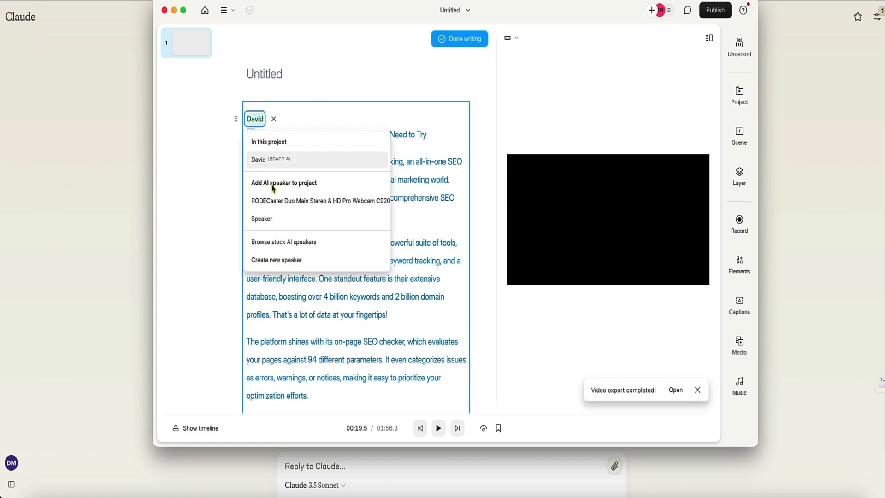
click(284, 244)
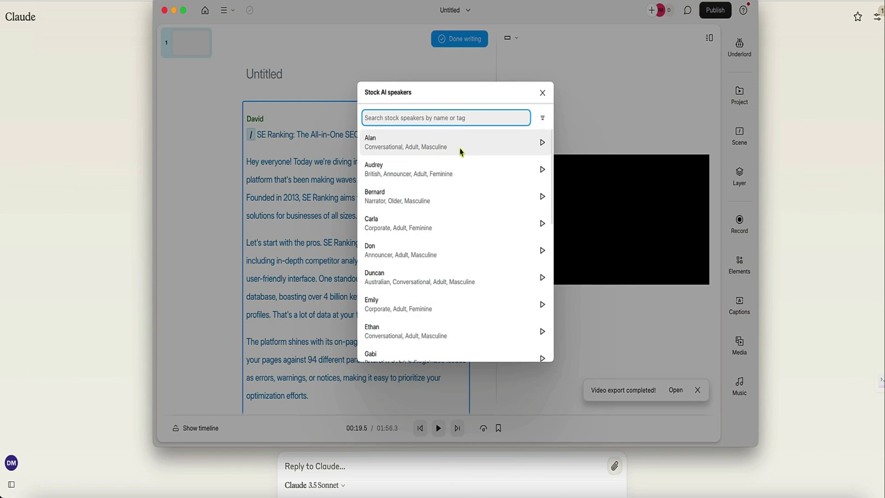
click(542, 143)
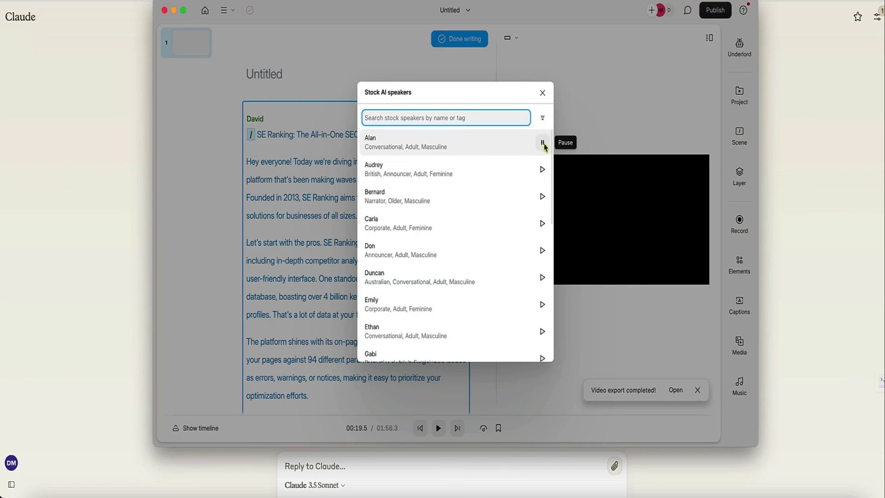
click(543, 333)
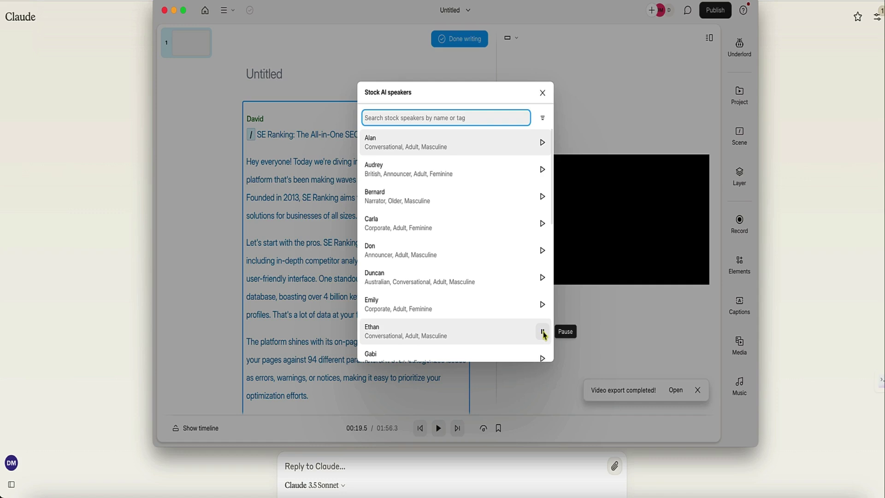
click(542, 279)
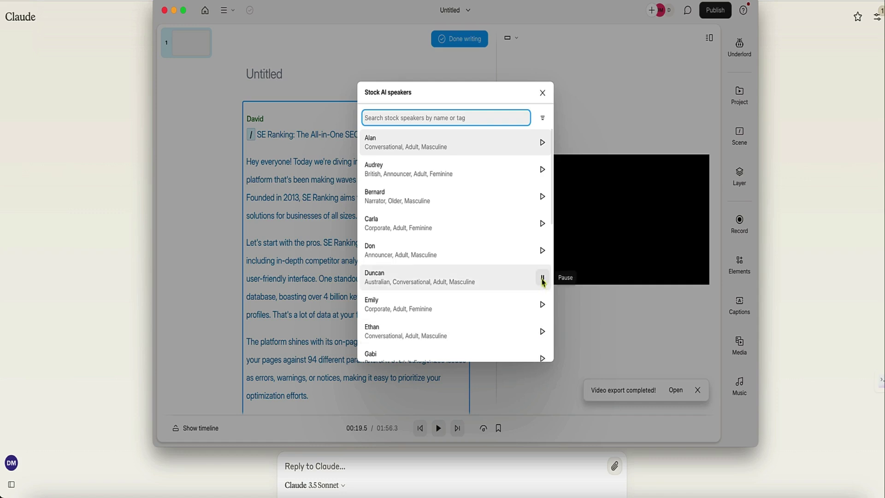
click(417, 281)
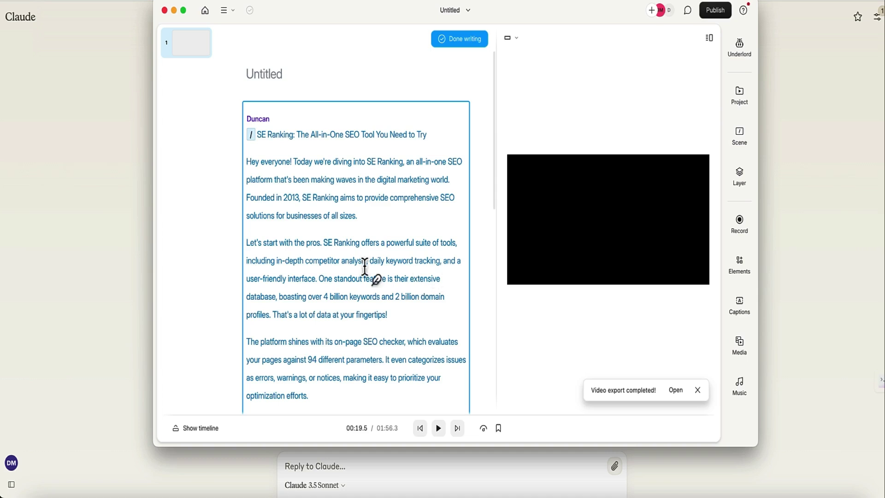
Play the script's opening lines to check how the Duncan voice reads them.
click(258, 138)
click(438, 427)
click(438, 427)
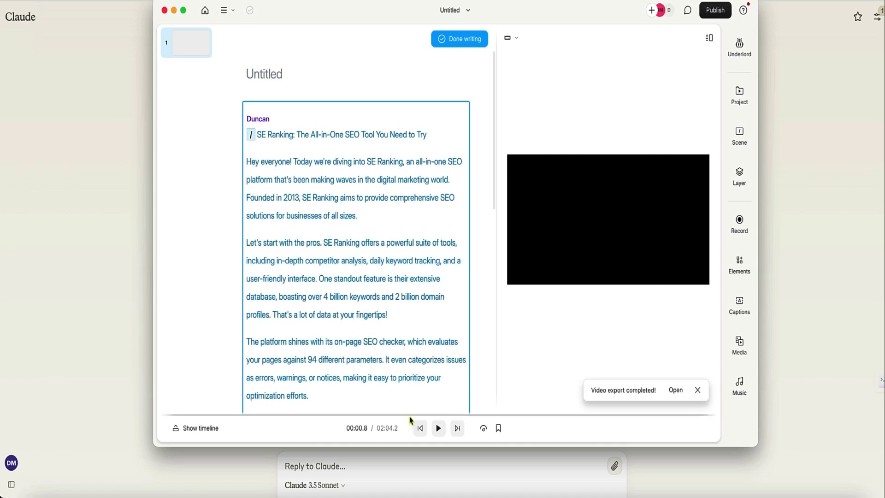
click(438, 428)
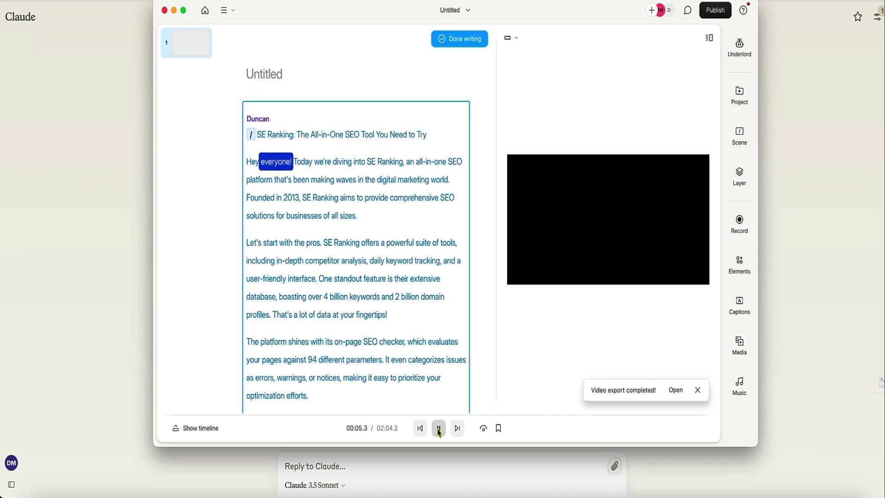
click(439, 428)
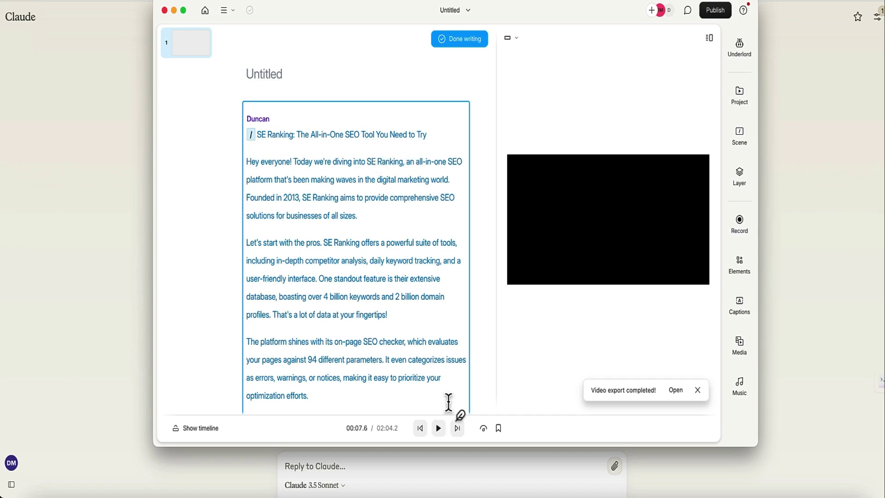
Export the current composition as MP3 audio named "se ranking audio" to the LaCie drive, and title the composition "se ranking audio".
click(726, 14)
click(563, 38)
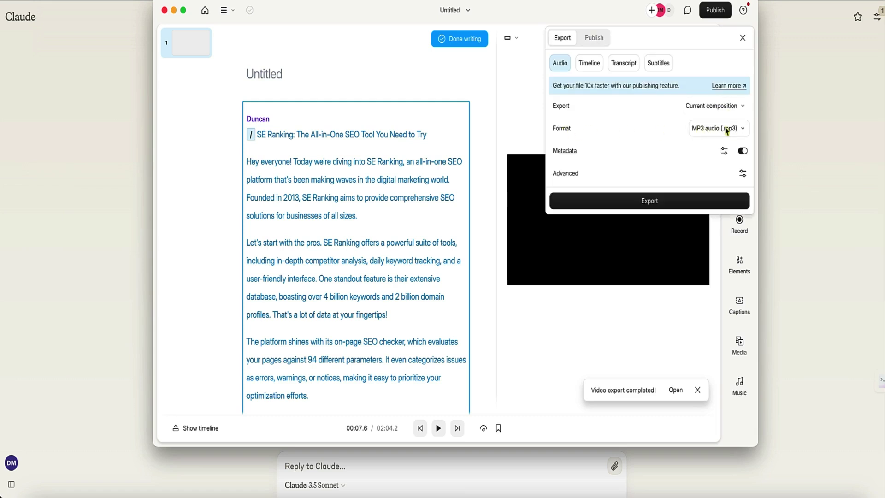
click(659, 202)
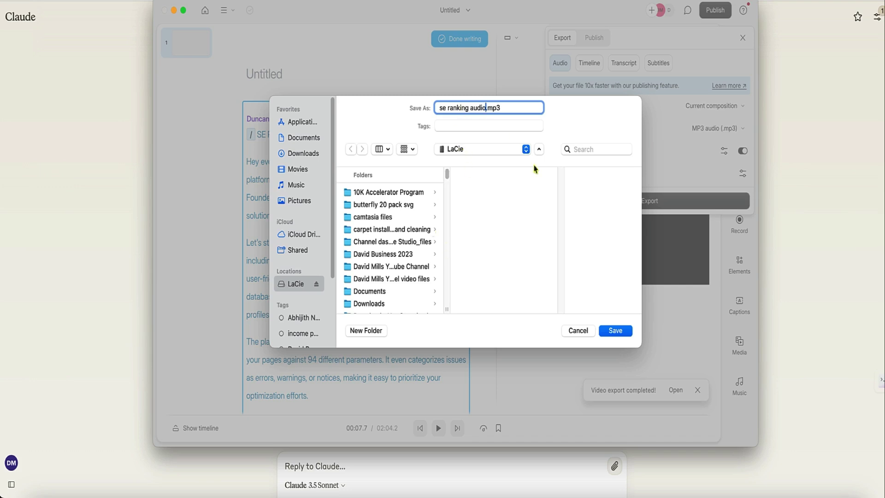
click(615, 331)
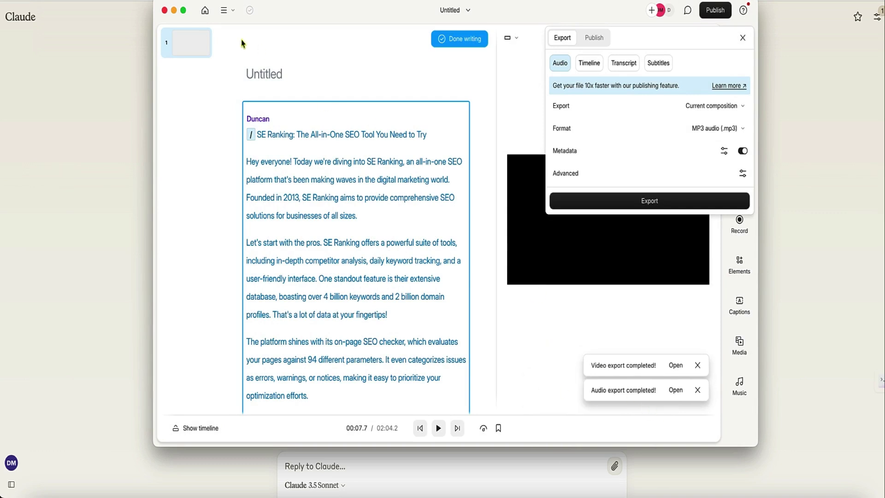
click(253, 70)
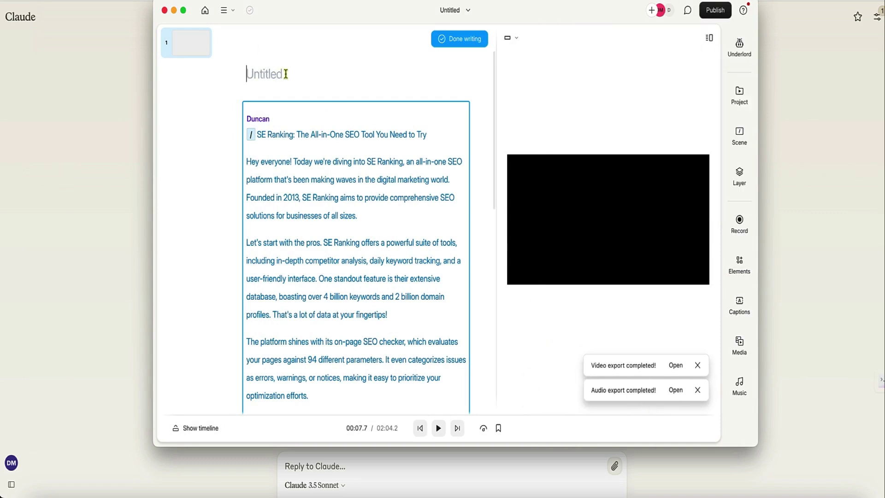
text(Se ranking audio)
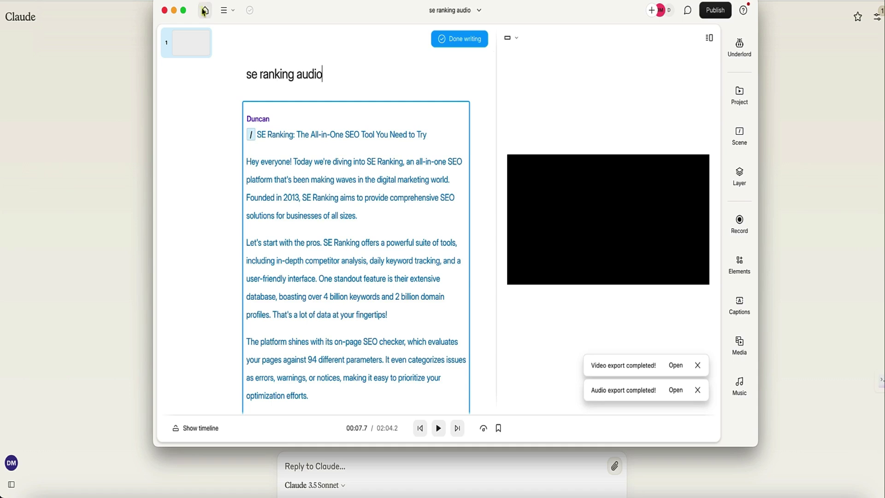
Return to the quick recordings and open the "seranking footage" recording.
click(204, 10)
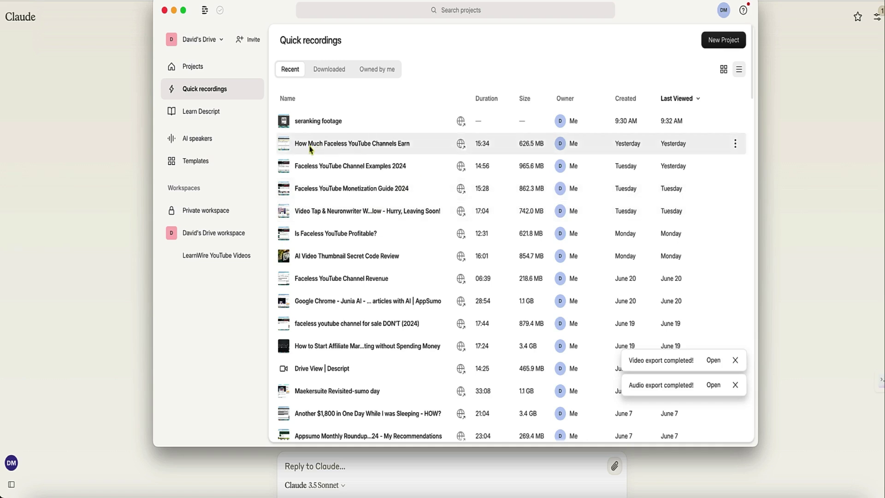
click(325, 123)
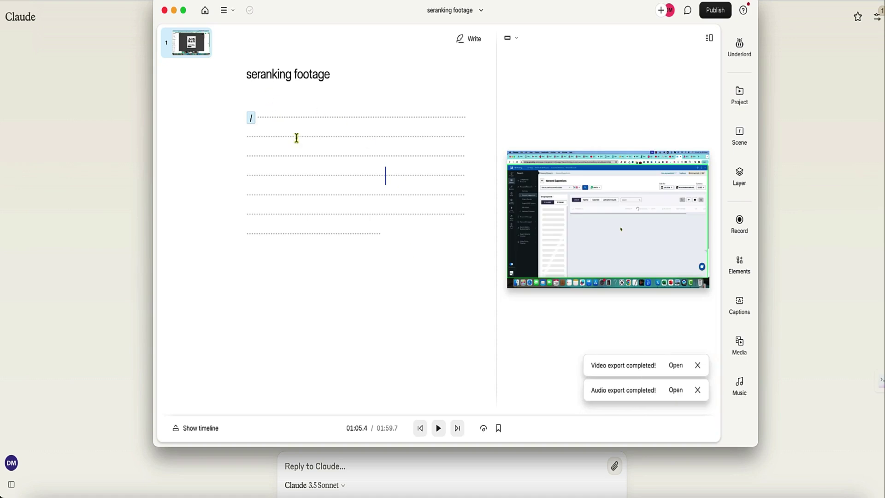
click(313, 117)
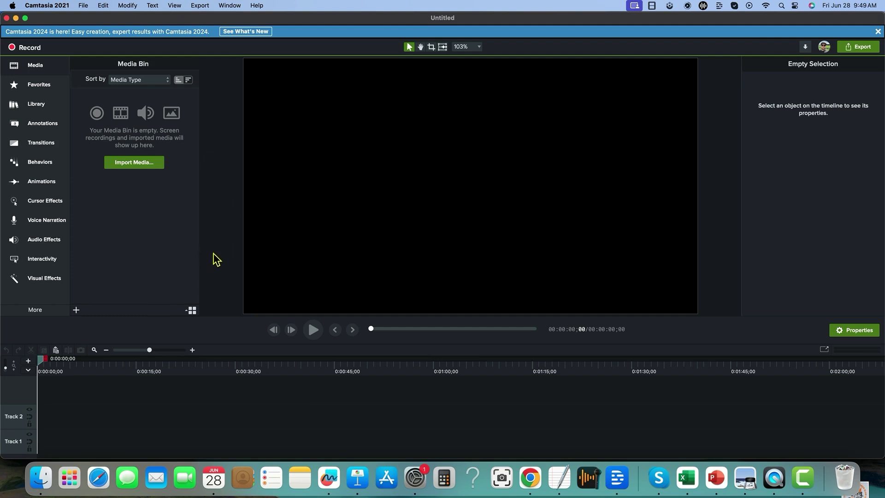
In Camtasia, import "se ranking audio.mp3" and "seranking footage.mp4" from the LaCie drive into the media bin.
click(151, 164)
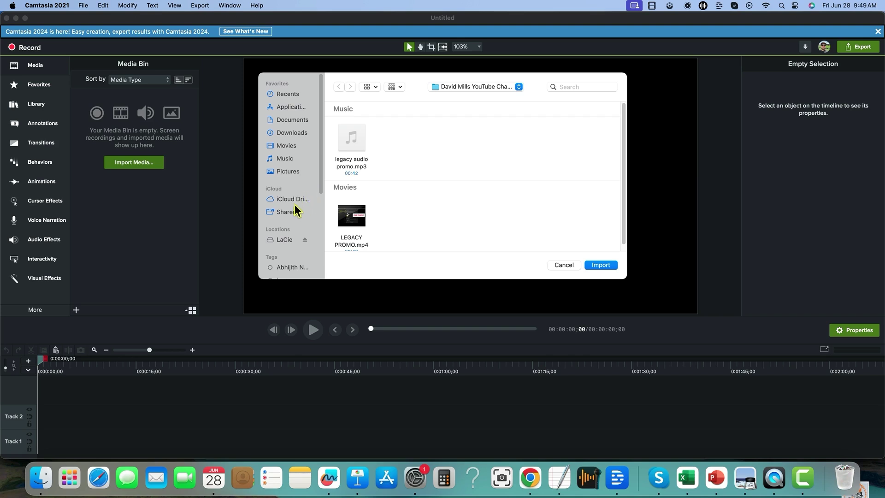
click(285, 239)
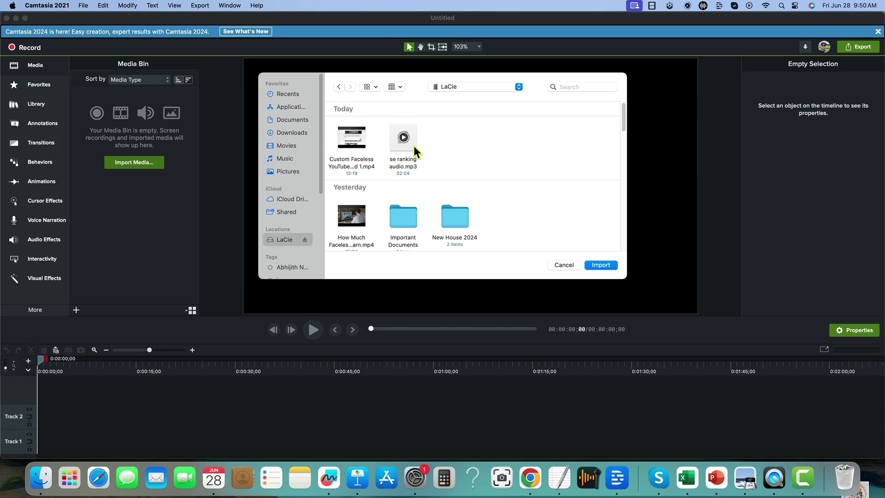
click(598, 264)
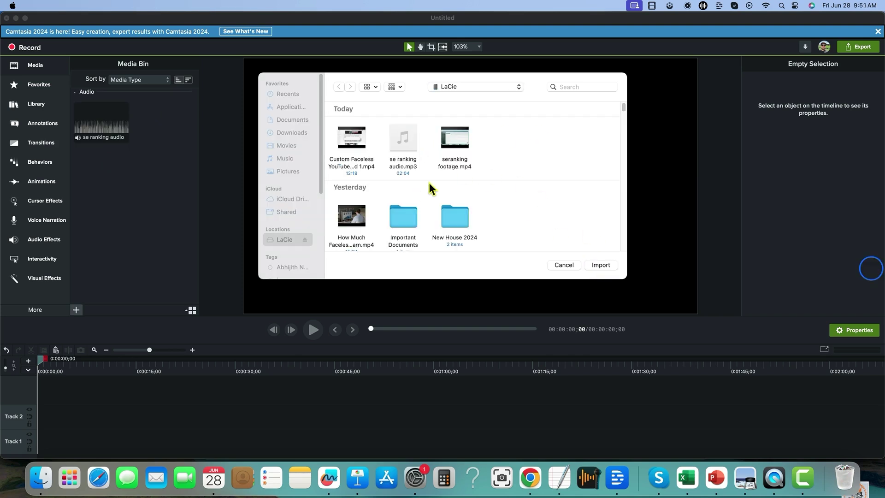
click(465, 146)
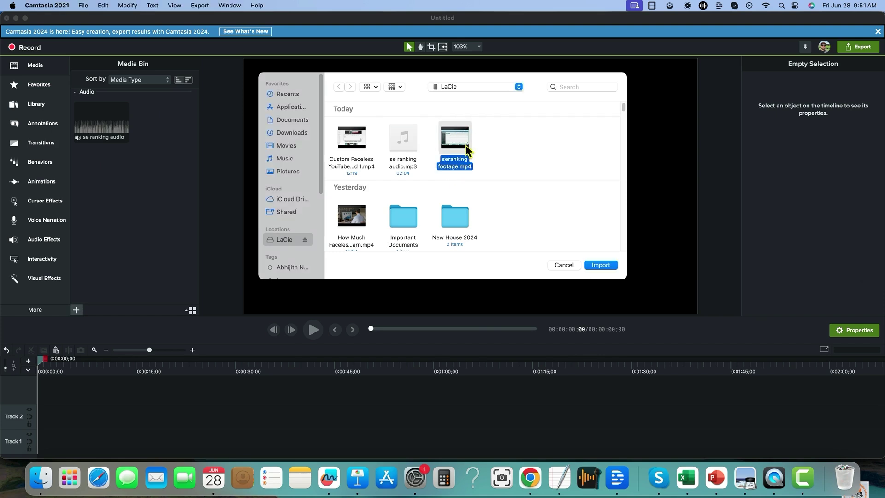
click(599, 265)
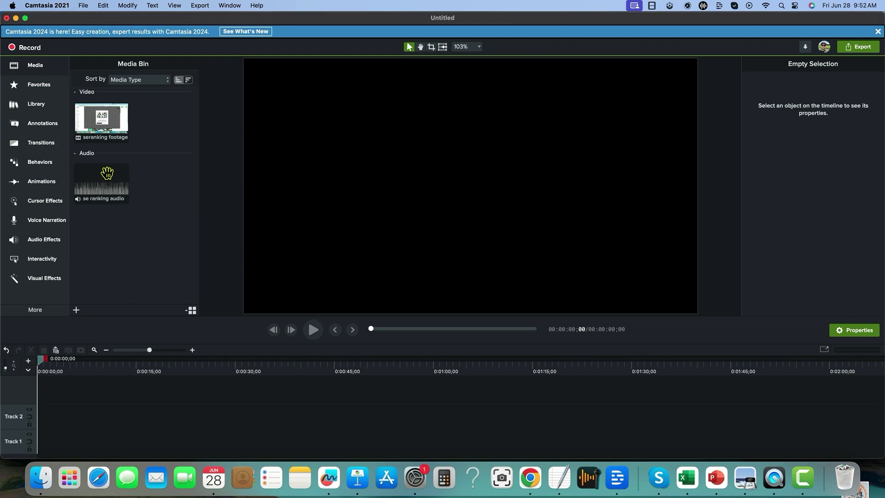
Place the "seranking footage" clip at the start of Track 1 and the "se ranking audio" clip at the start of Track 2.
drag(102, 119, 32, 449)
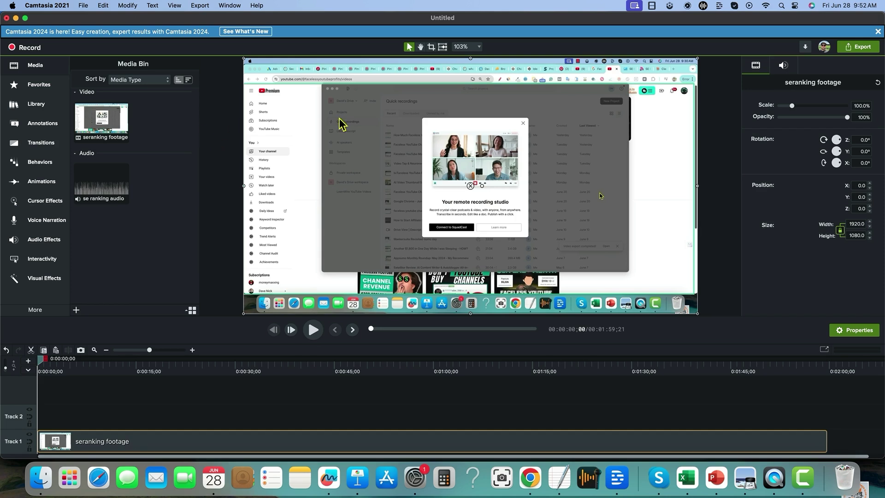
drag(114, 184, 30, 426)
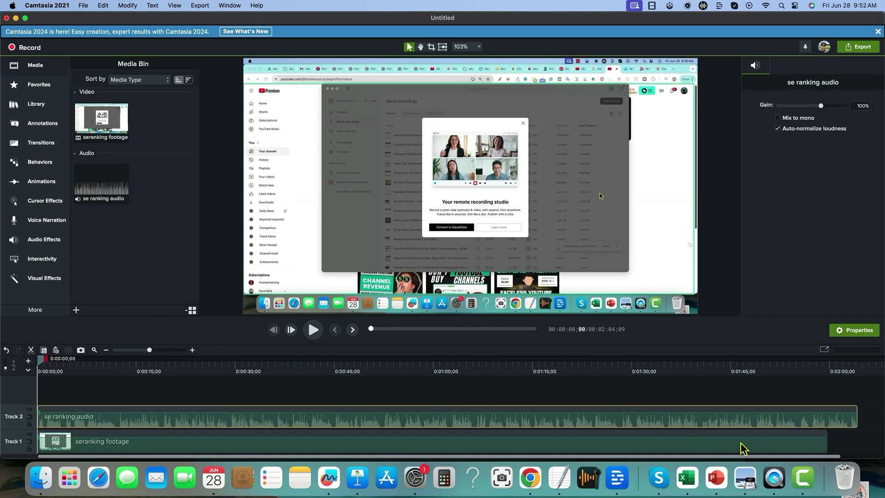
Add clip speed to the seranking footage clip and stretch it to 0.96x so it ends with the audio.
click(677, 445)
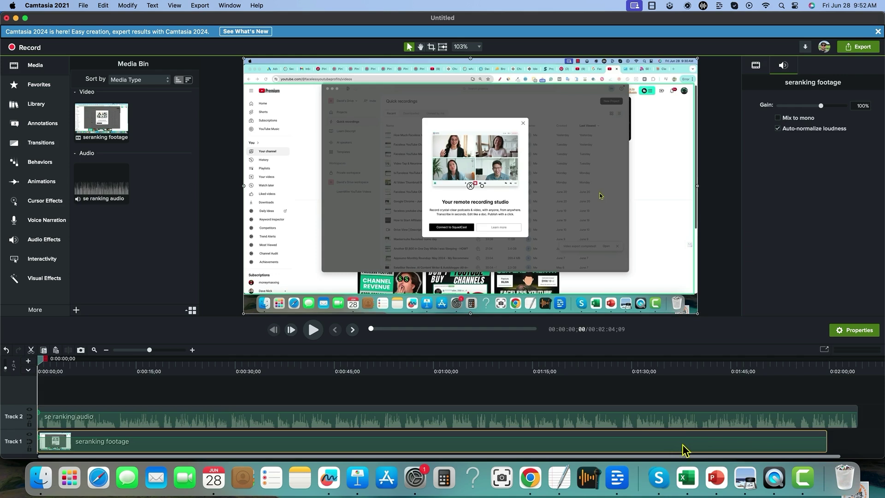
right_click(666, 445)
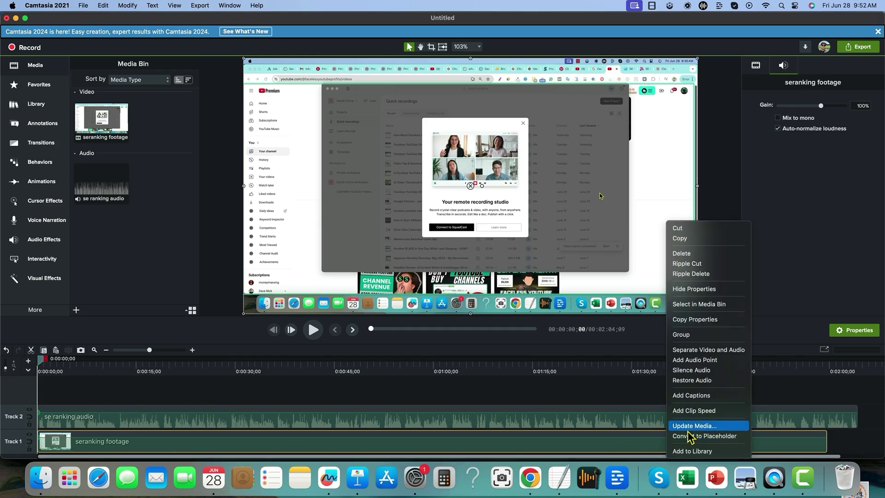
click(694, 412)
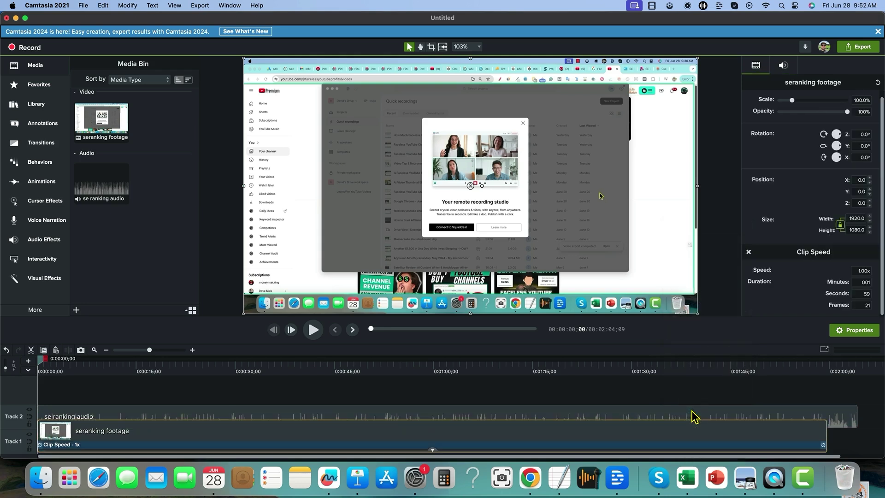
drag(824, 445, 852, 447)
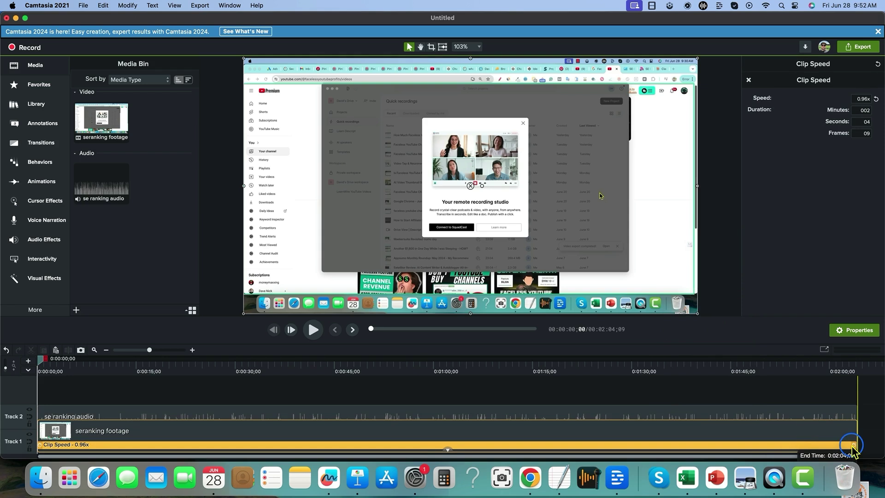
drag(852, 449, 852, 449)
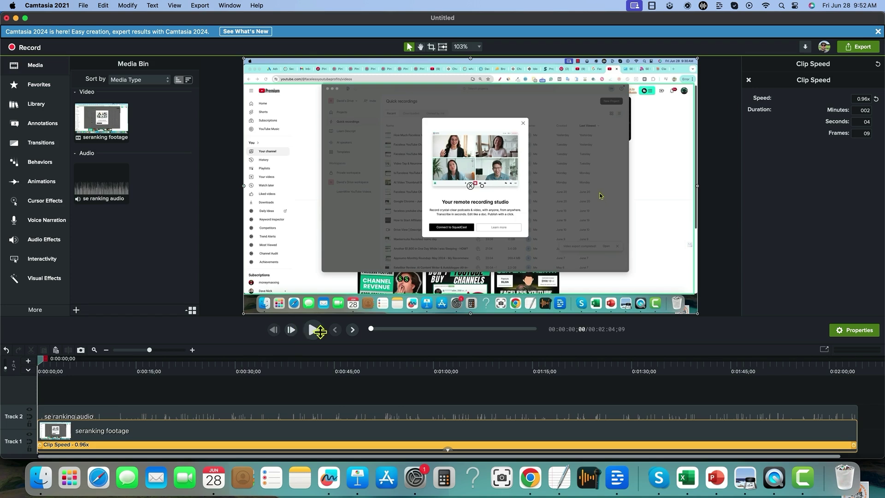
Play the opening of the timeline, and shorten the footage clip to 2.05x speed.
click(312, 330)
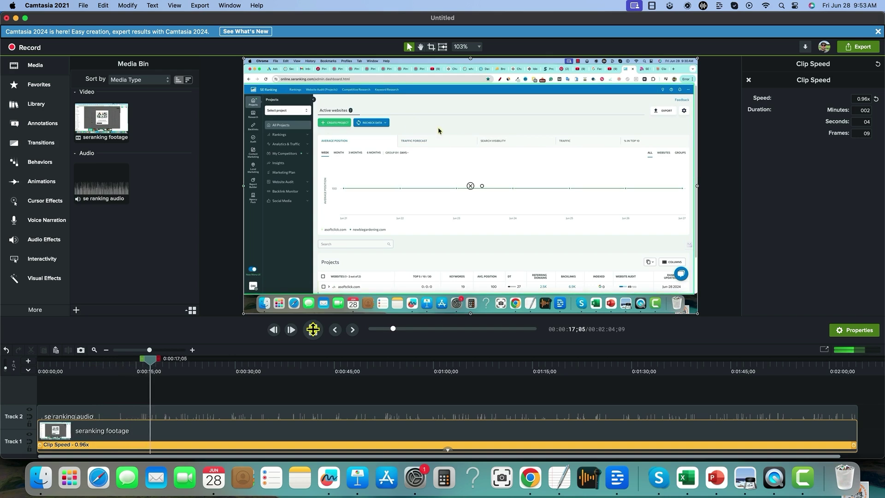
click(312, 329)
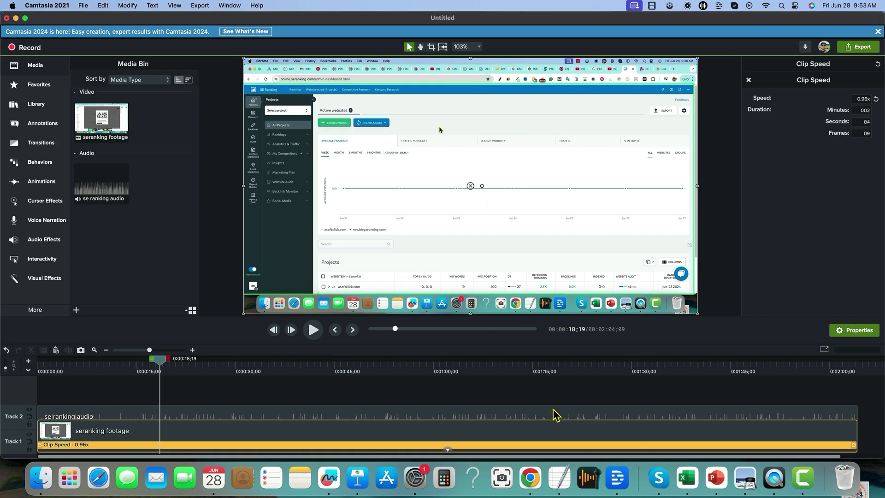
drag(855, 450, 421, 446)
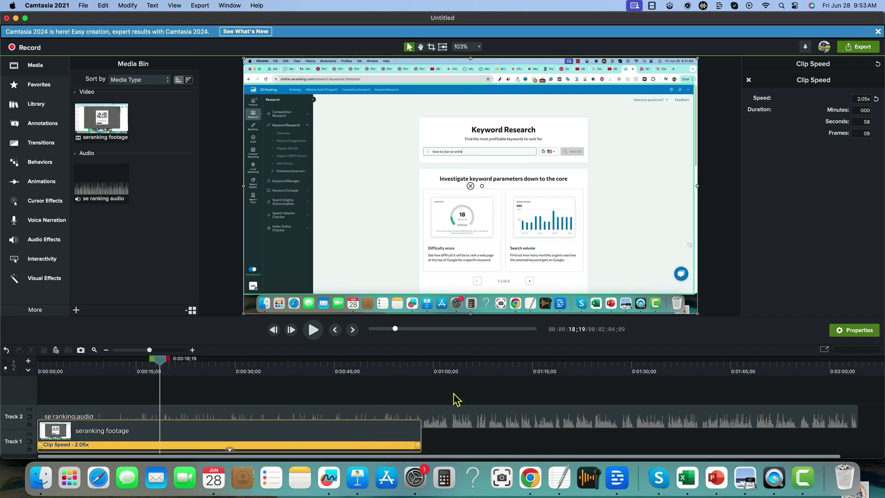
Copy the sped-up footage clip and paste it on Track 1, butting the copy against the end of the first clip.
click(449, 382)
click(330, 438)
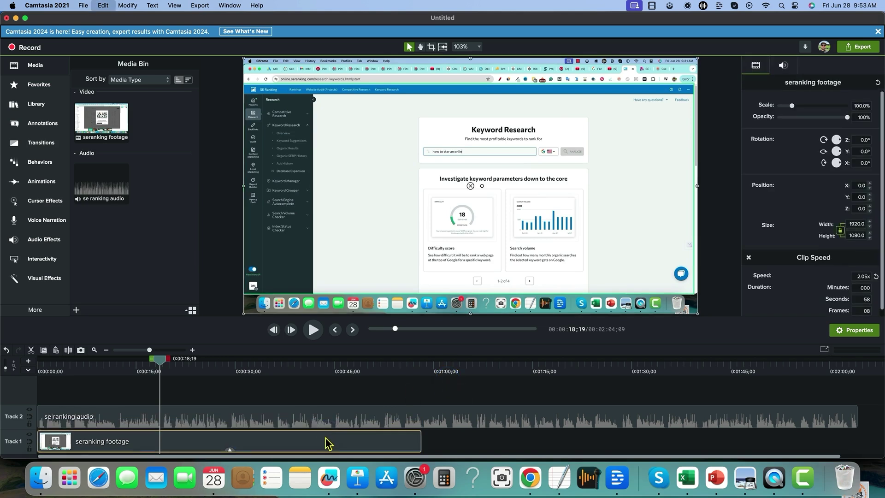
click(494, 443)
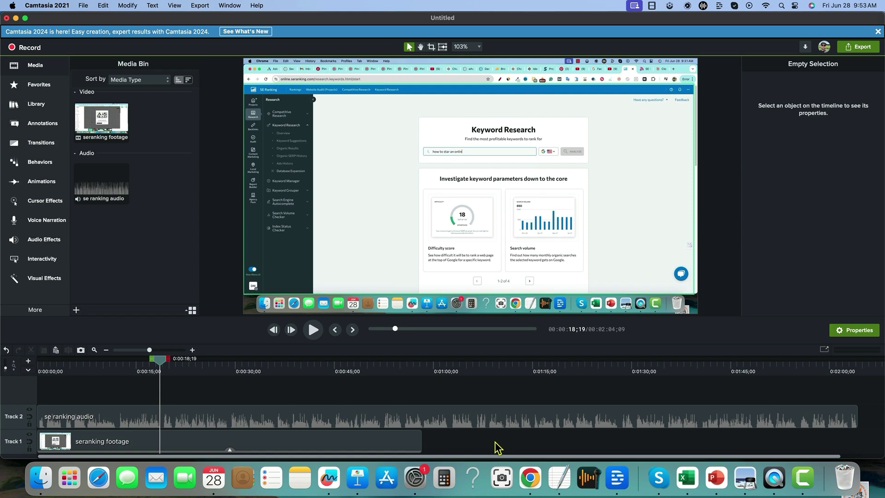
click(502, 371)
key(super+v)
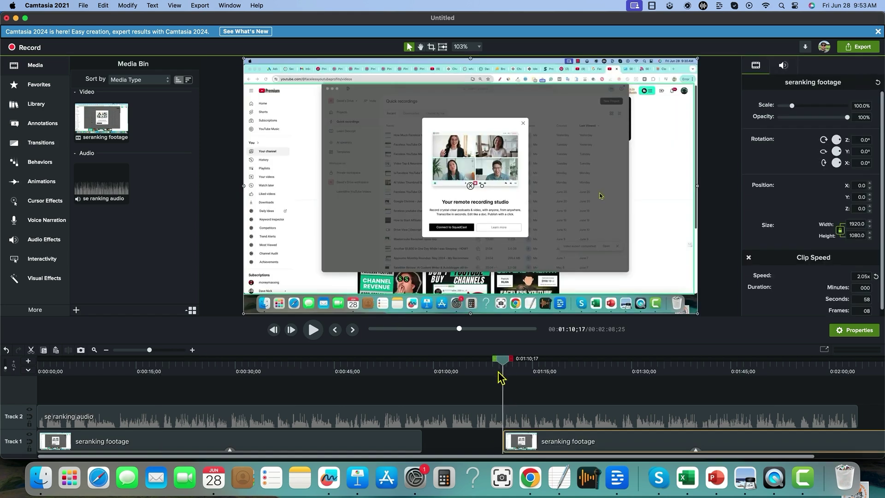
drag(559, 448, 504, 454)
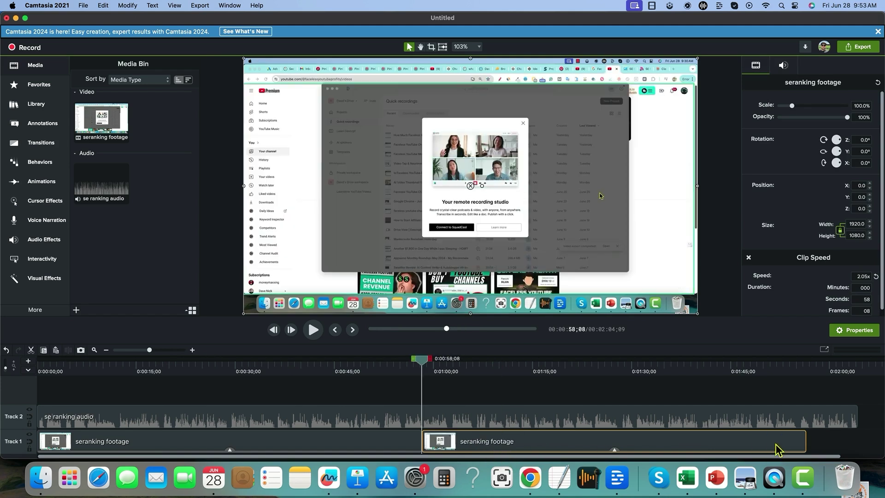
Stretch the second footage clip to 1.81x speed so it ends with the voiceover on Track 2.
click(614, 450)
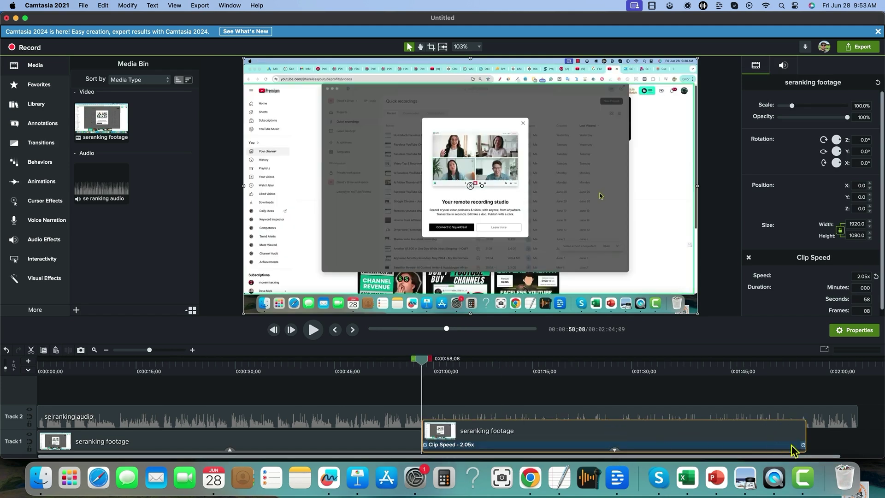
drag(803, 445, 854, 446)
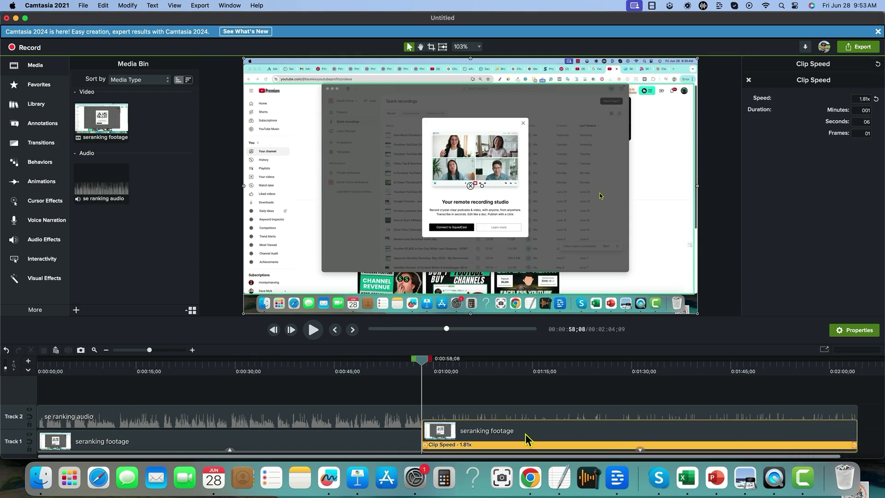
click(453, 394)
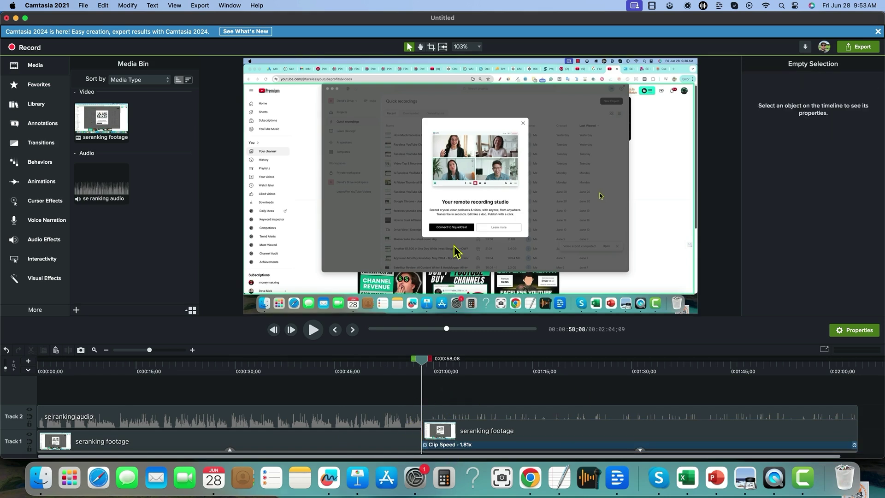
Add an Action Wipe transition between the two footage clips on Track 1.
click(38, 146)
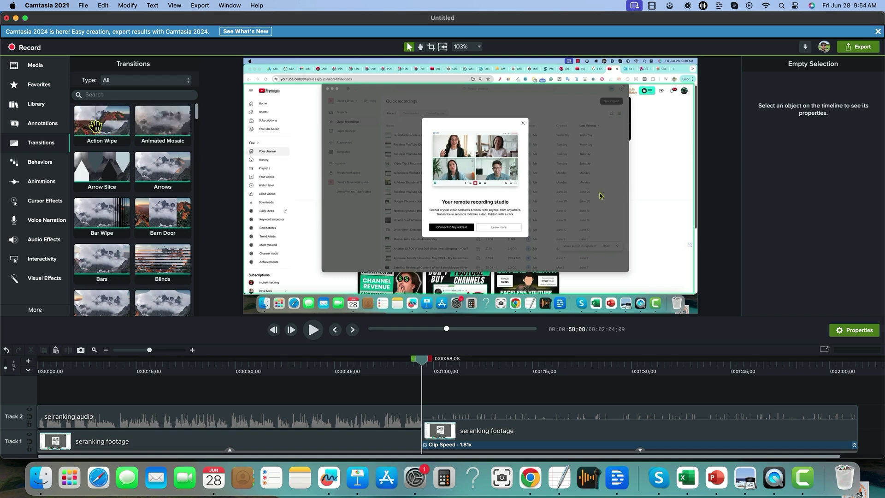
drag(102, 133, 417, 439)
Play the timeline from about 0:10 to check how the footage runs with the voiceover.
drag(421, 360, 106, 365)
click(308, 330)
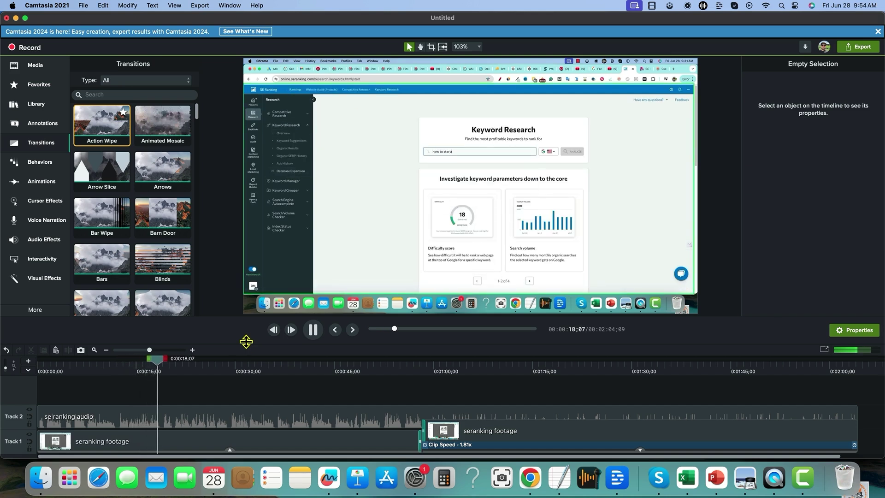
click(313, 330)
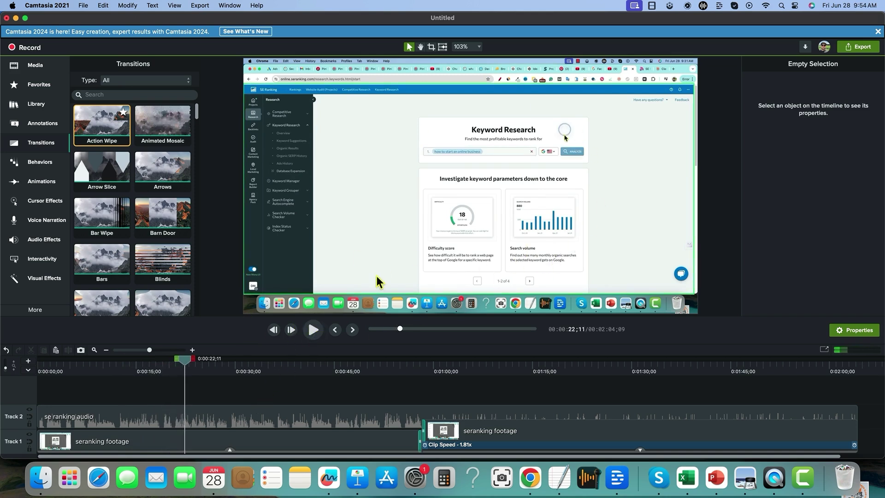
click(313, 330)
click(314, 330)
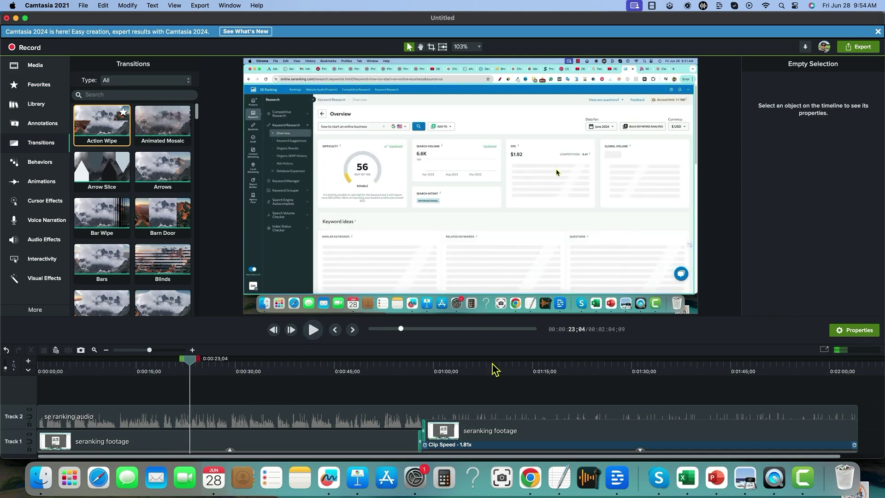
Switch to the TextEdit note, move its window over the video preview, and make it taller for more text.
click(559, 477)
drag(542, 295, 673, 139)
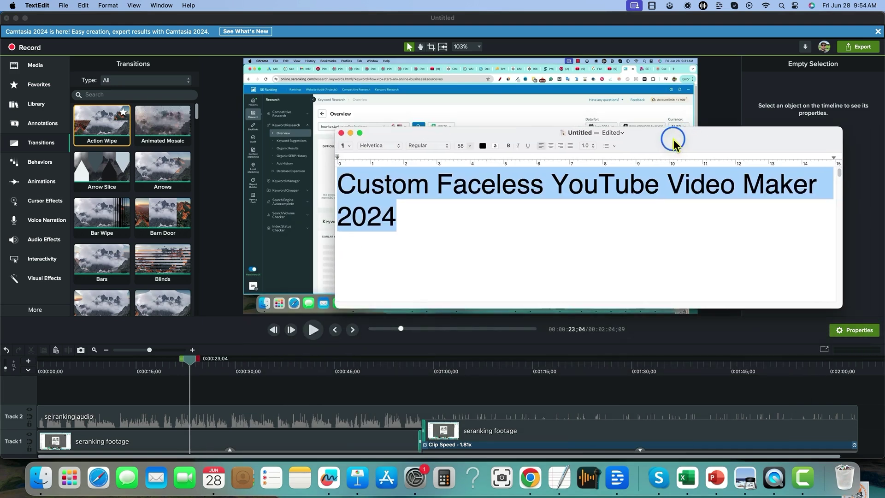
click(464, 213)
drag(519, 306, 517, 446)
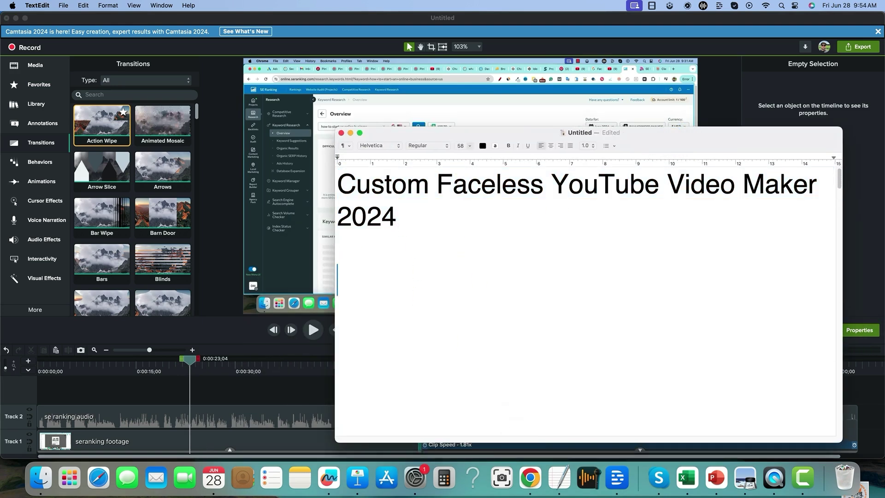
Below the note's title, add the lines "Intro - sales page - 1 minute footage" and "Pricing - 60 sec".
key(Return)
key(Return)
text(intro - sal)
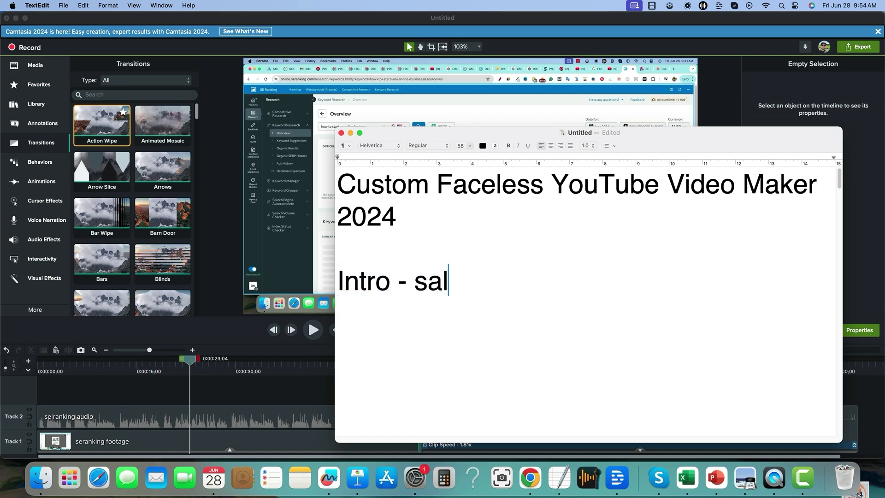
text(es page - 1 )
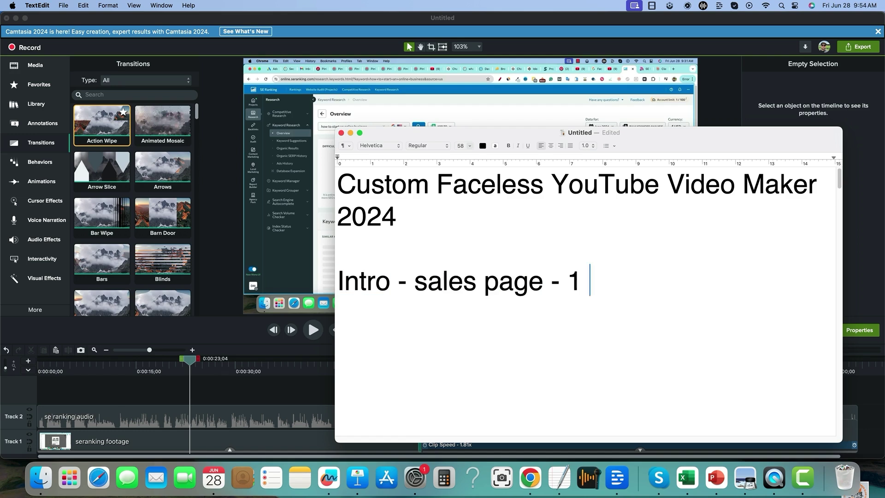
text(minute footage)
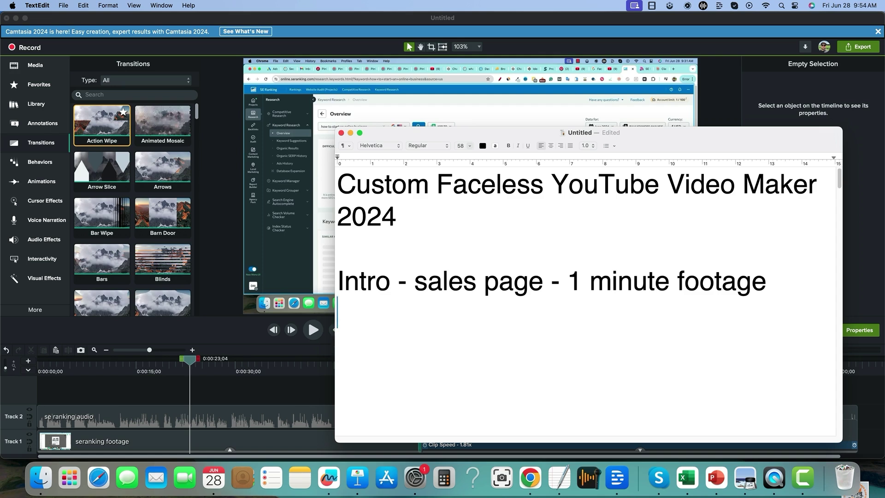
text(Pricing - )
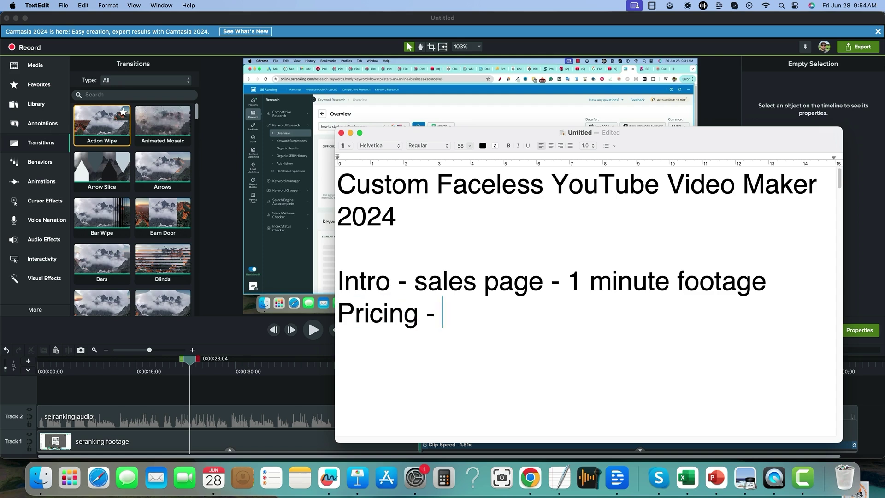
text(60 sec )
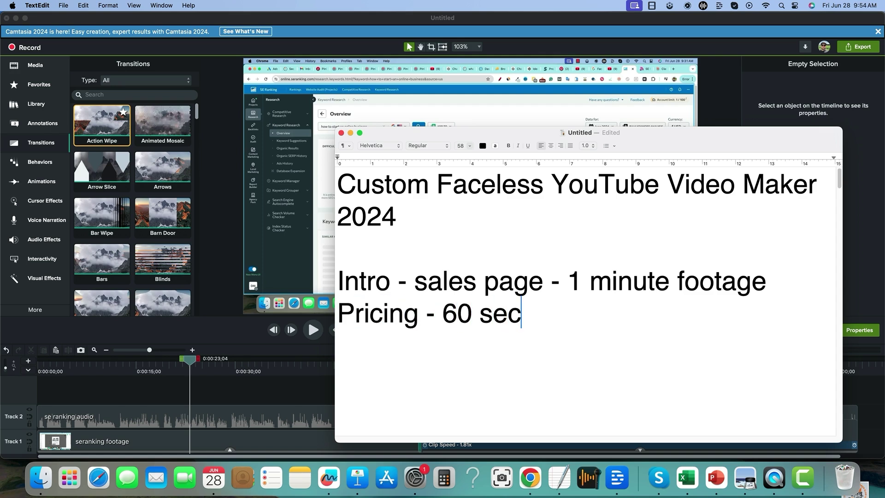
Add the lines "Demo- features", "Talk about UI/IX" and "Final thoughts/rating" to the note, and select the whole outline.
text(dem)
key(BackSpace)
text(emo- features)
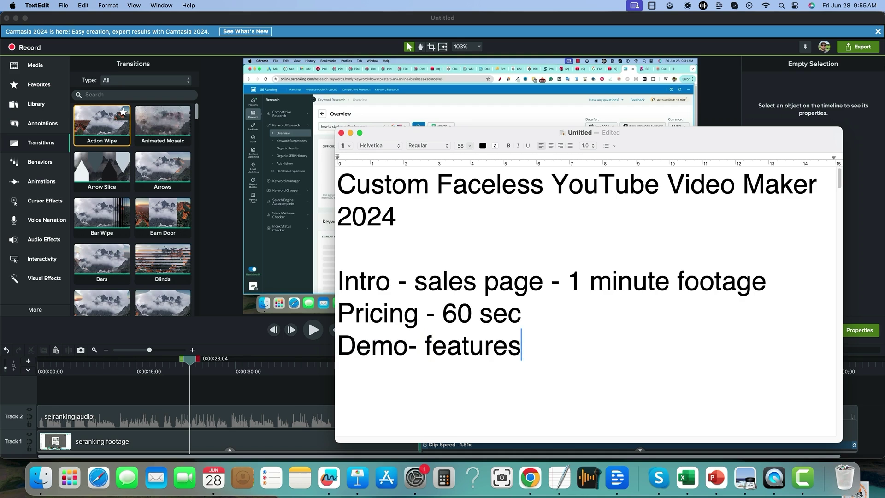
text(Talk )
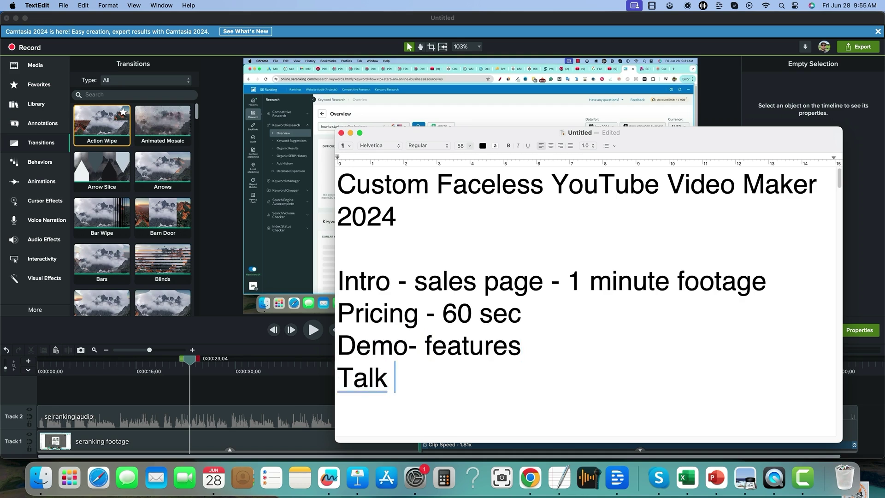
text(about UI)
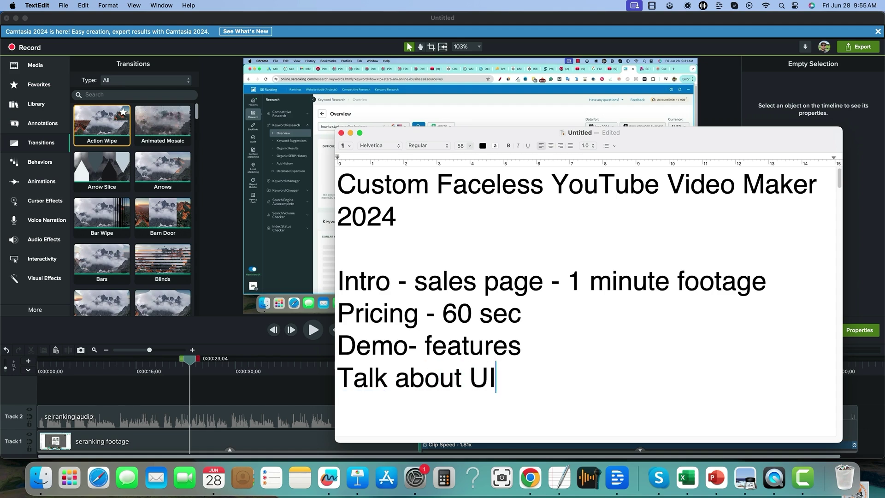
text(/IX )
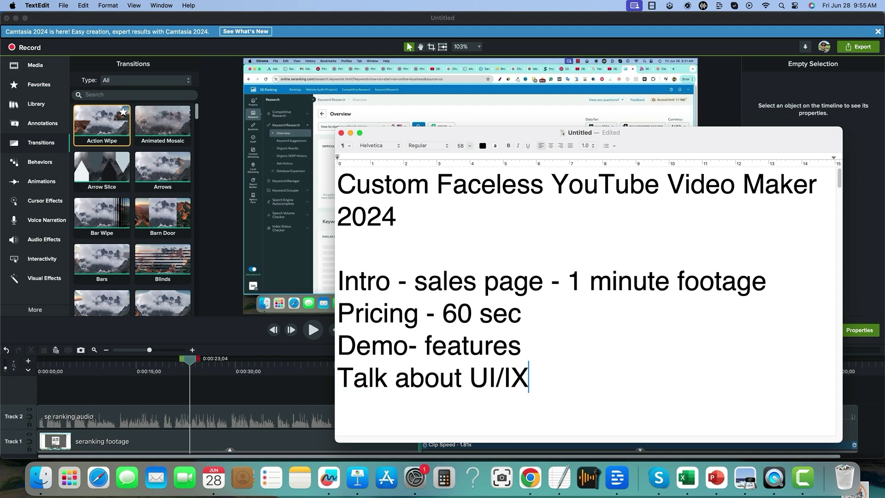
text(Final )
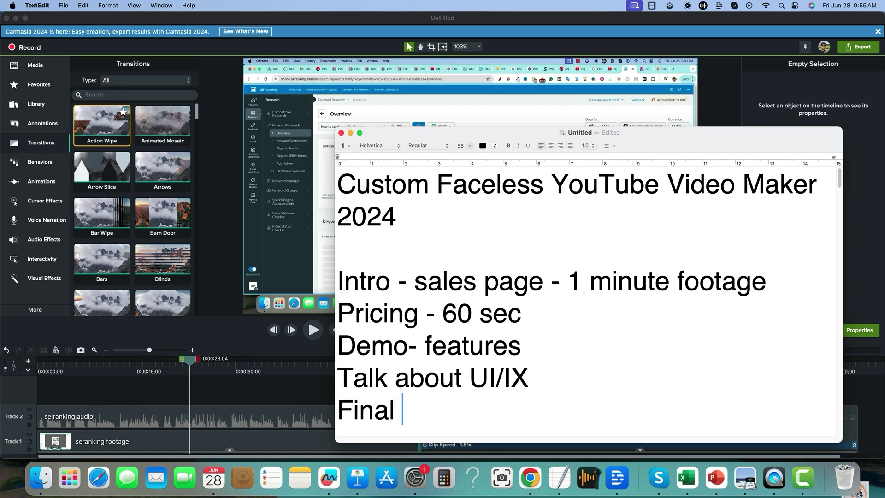
text(thoughts/rating)
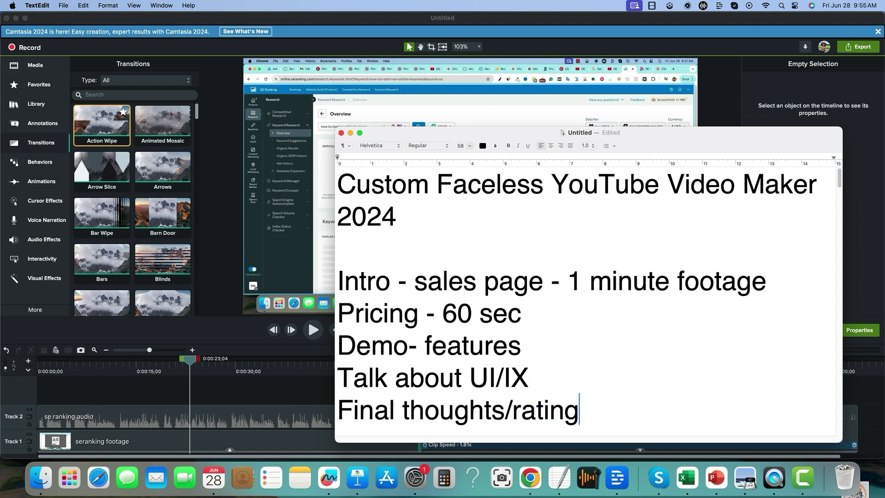
drag(608, 426, 327, 279)
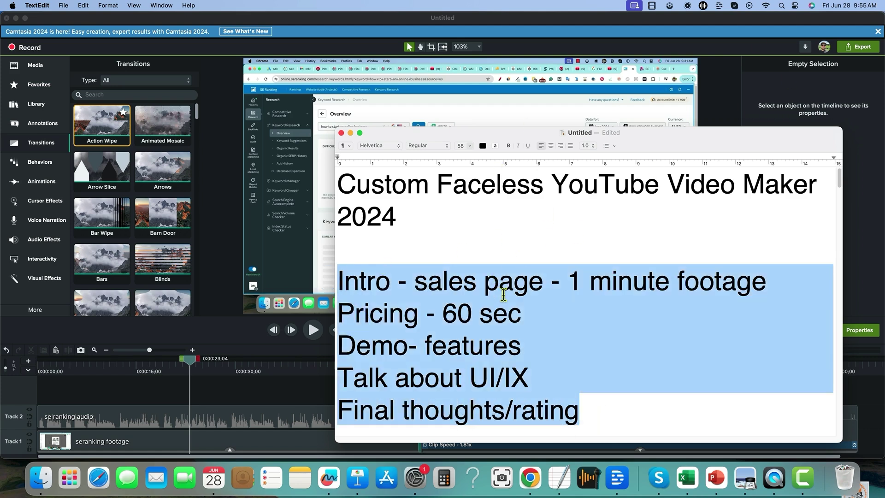
Append "-4 minutes" to the "Demo- features" line of the outline.
click(618, 282)
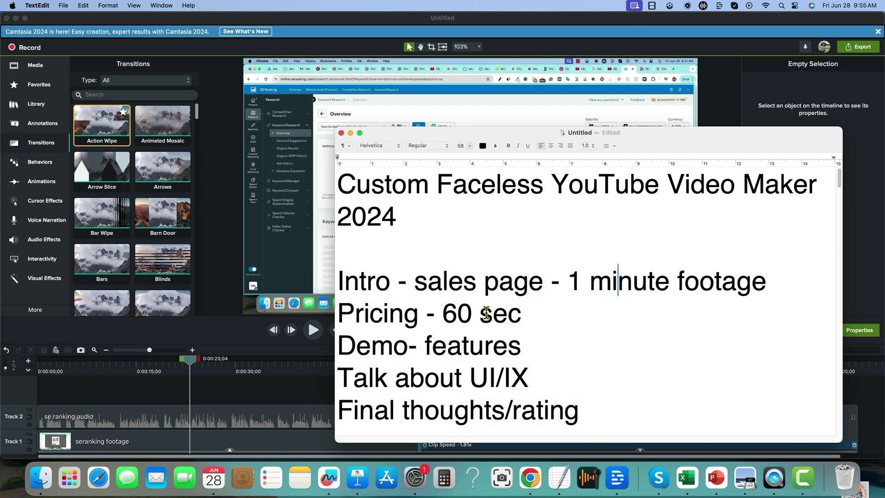
click(597, 310)
triple_click(336, 281)
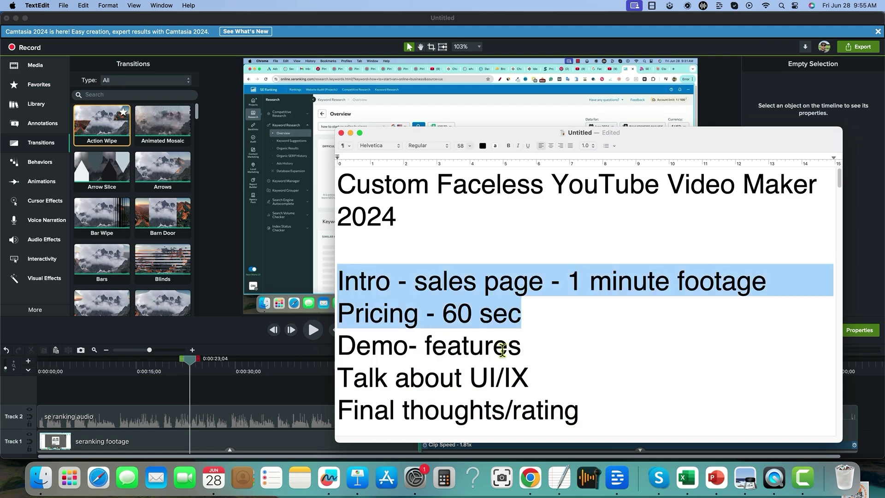
click(524, 350)
text(-)
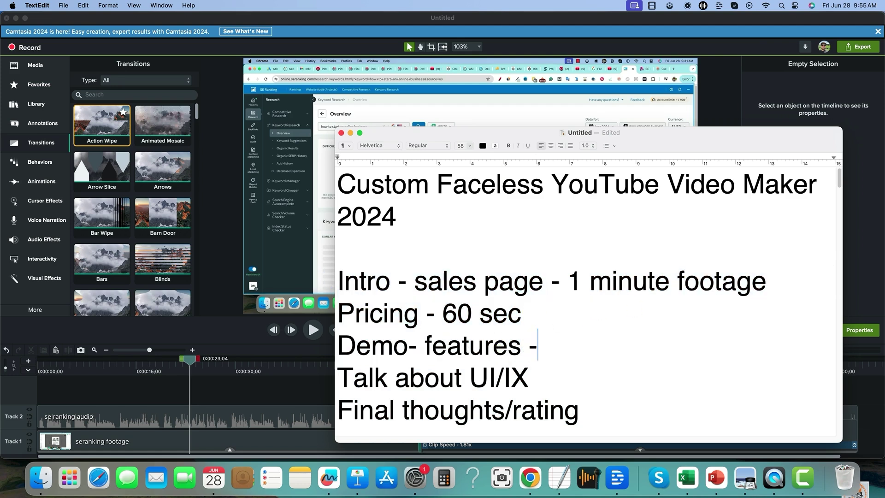
text(4 minutes)
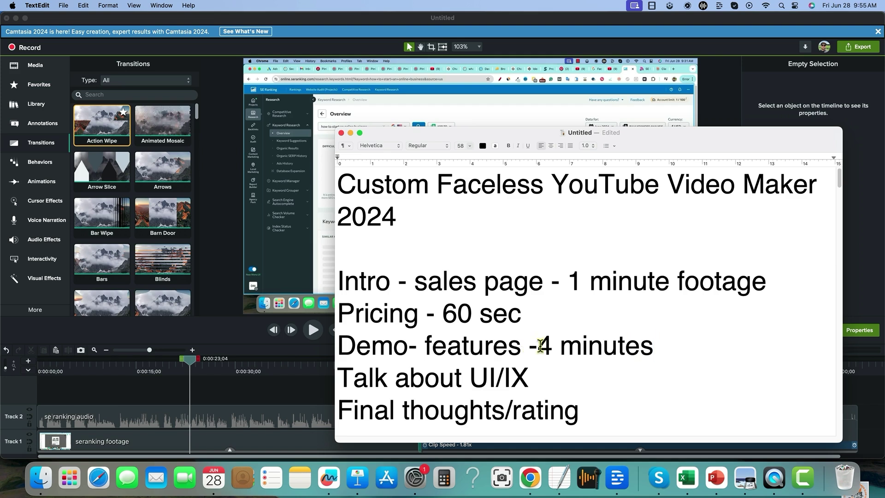
Add "30 sec" to the "Talk about UI/IX" line and "60" to the "Final thoughts/rating" line.
click(567, 280)
drag(659, 346, 360, 282)
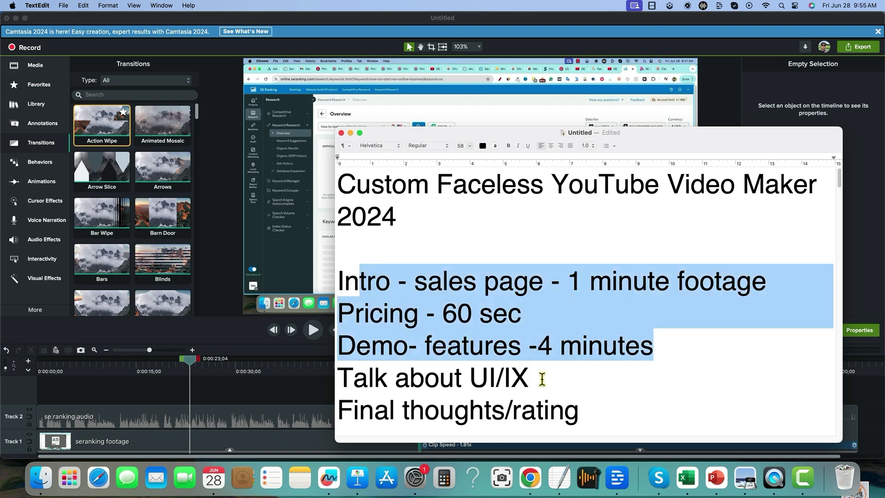
click(542, 379)
text(30 sec)
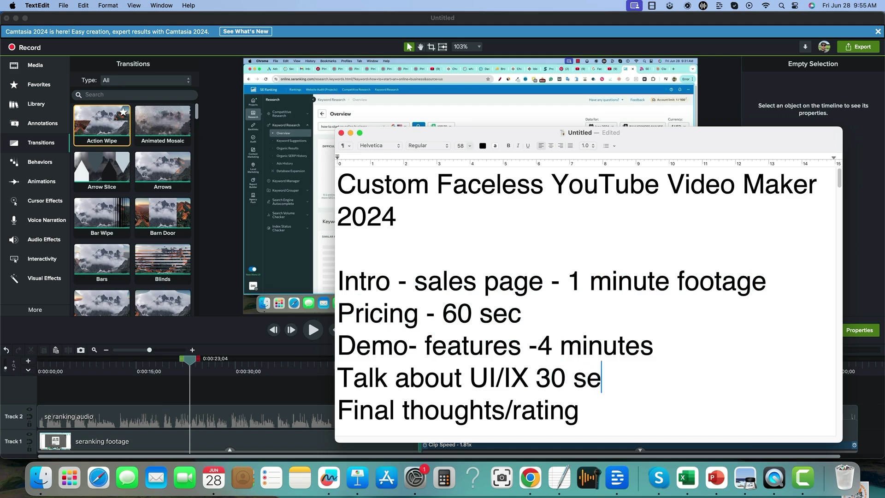
click(607, 401)
text(60)
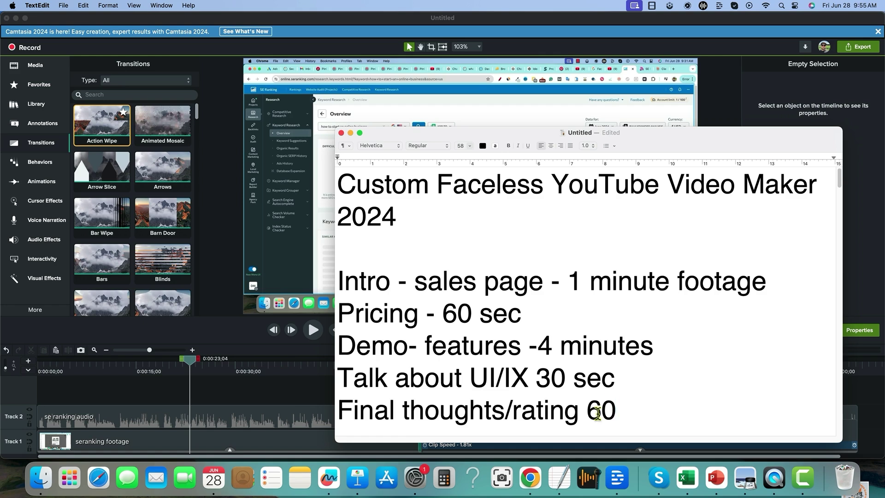
Change the length of the "Demo- features" section to 5 minutes, and review the whole outline.
click(558, 346)
click(508, 316)
click(551, 378)
drag(566, 379, 545, 378)
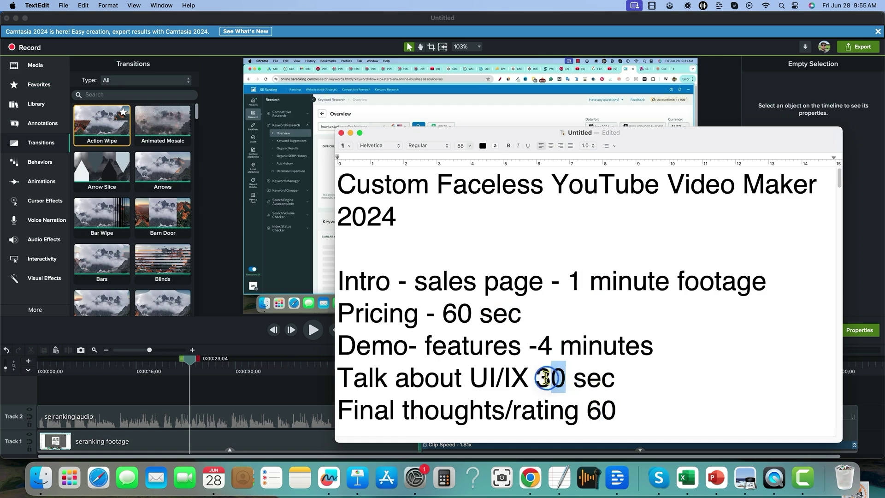
click(550, 346)
key(BackSpace)
text(5)
click(615, 377)
drag(623, 406, 334, 257)
click(459, 258)
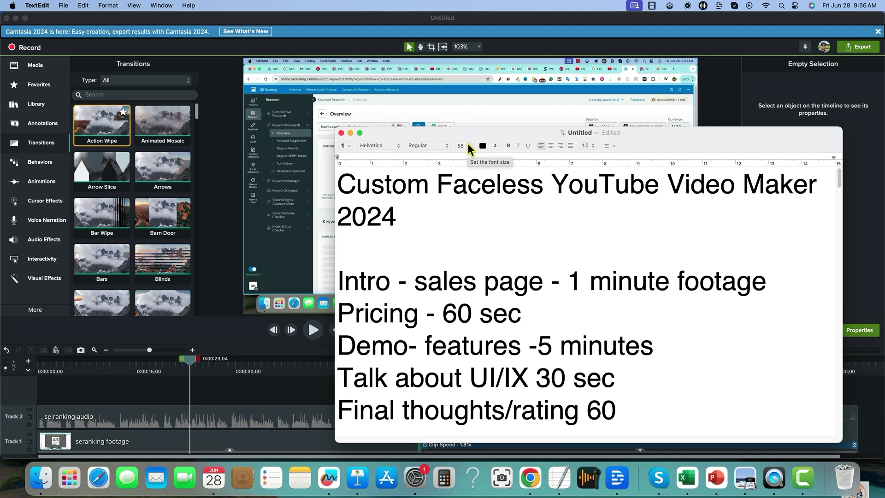
Switch back to Camtasia and scrub the playhead through about 0:33 and 1:02 to 1:05 to review the footage.
click(256, 352)
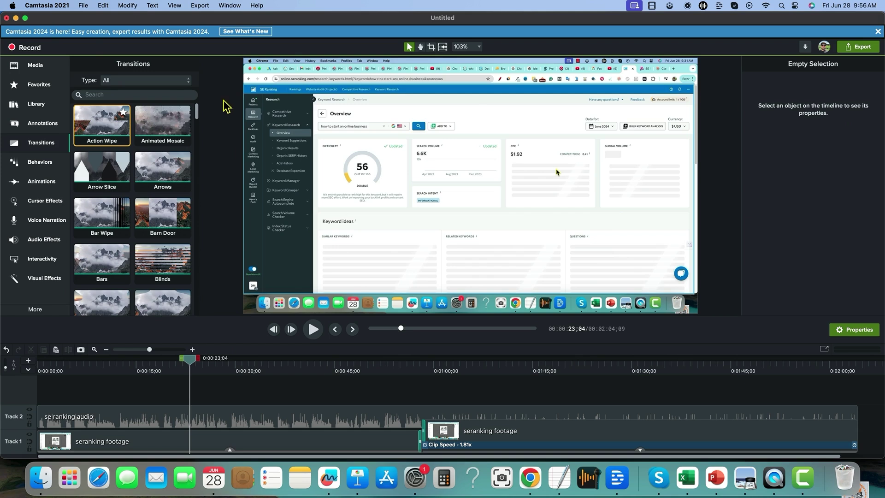
drag(190, 358, 260, 359)
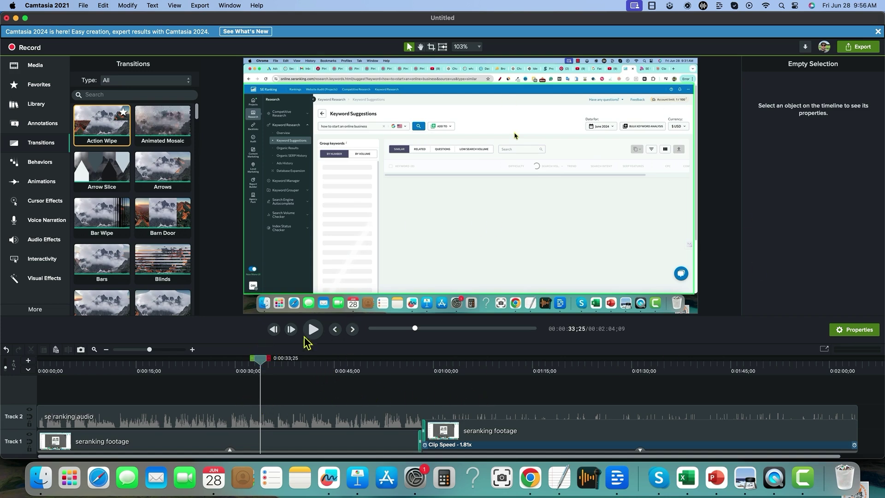
click(251, 362)
drag(251, 362, 448, 367)
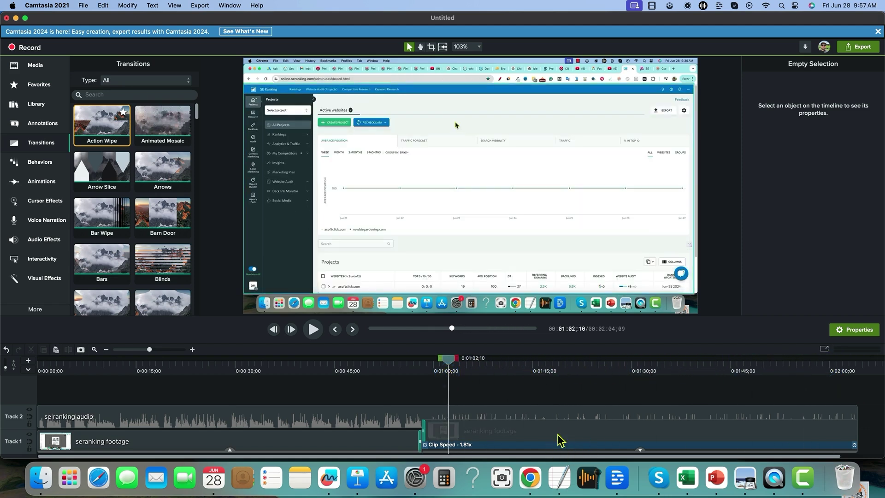
drag(445, 361, 471, 369)
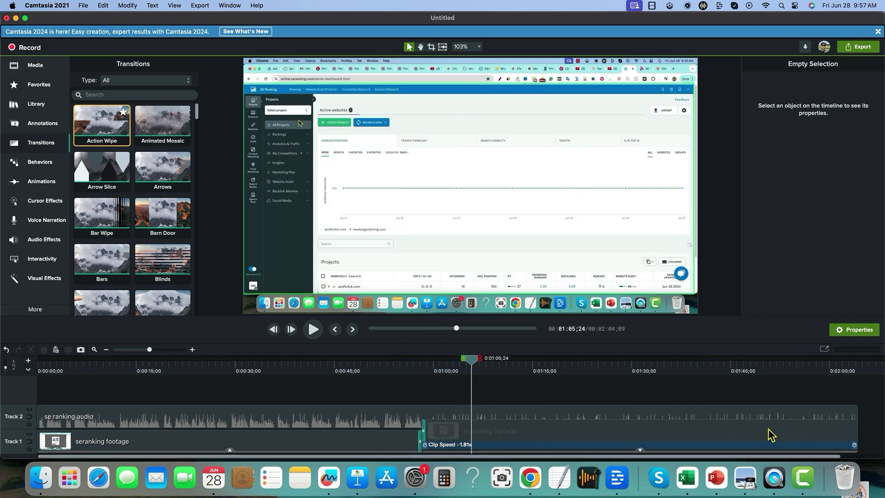